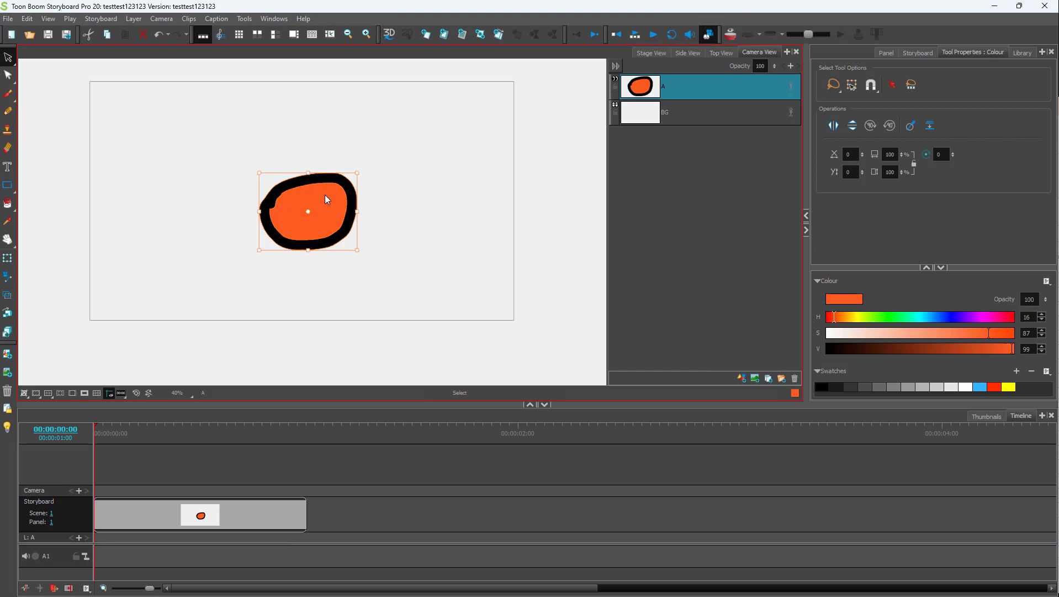
Move the orange shape to the left side of the camera frame and add a Layer Transform keyframe on layer A at the first frame.
left_click_drag(298, 193, 172, 188)
left_click(381, 182)
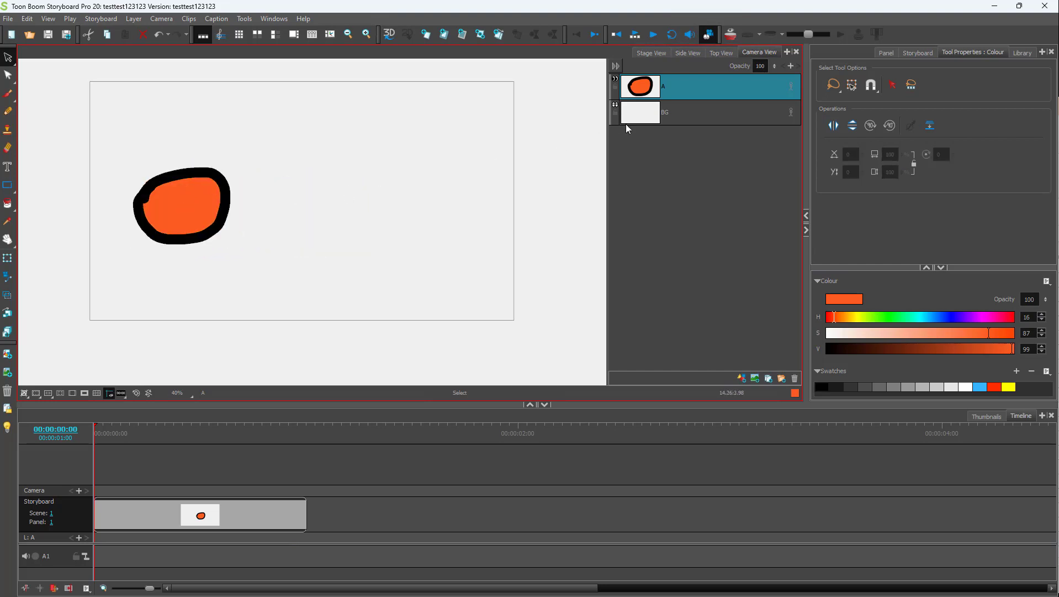
left_click(8, 259)
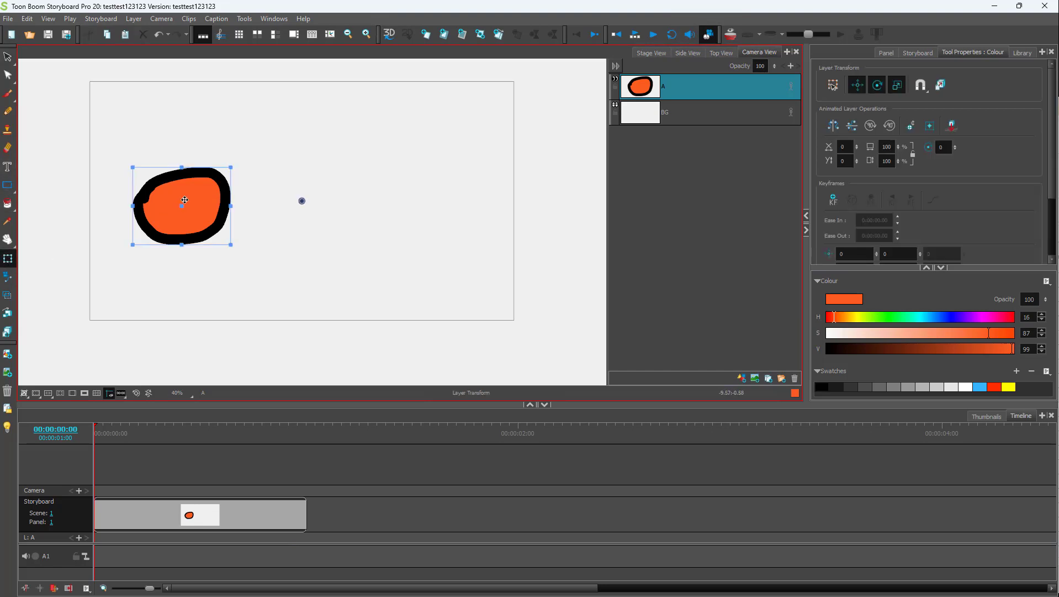
left_click(832, 200)
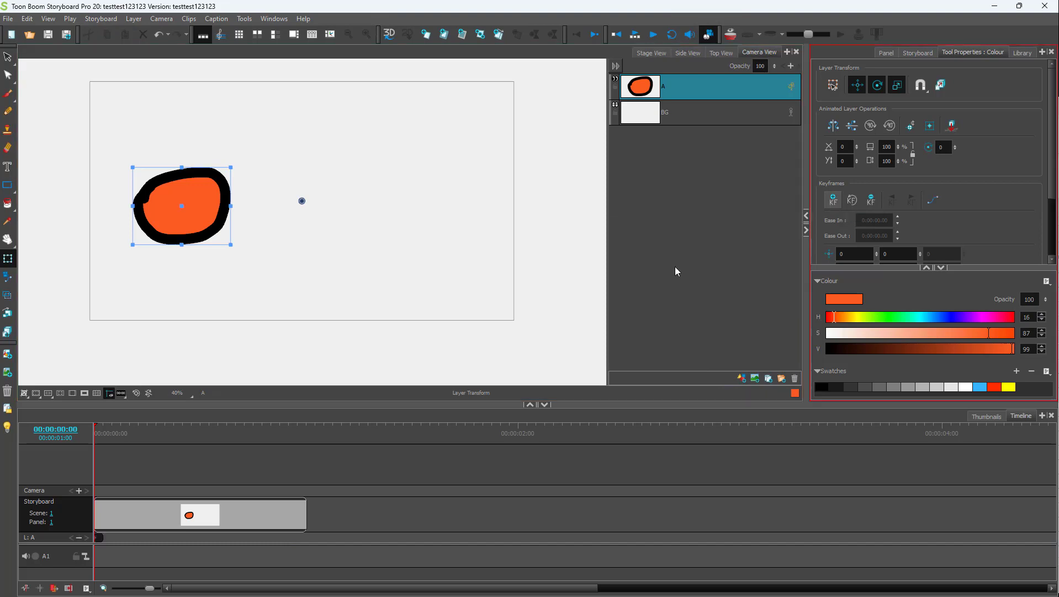
At 00:00:00:23, shift layer A horizontally to the right side of the frame and recentre its pivot on the shape.
left_click(297, 428)
mouse_move(167, 203)
left_mouse_down()
mouse_move(398, 212)
mouse_move(368, 204)
left_mouse_up()
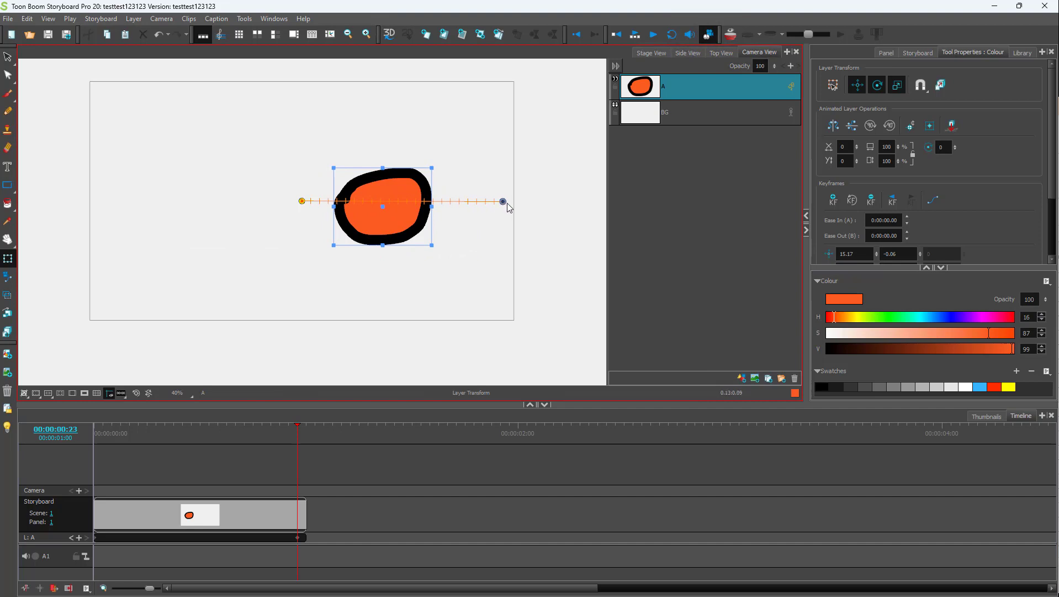
left_click_drag(504, 202, 382, 207)
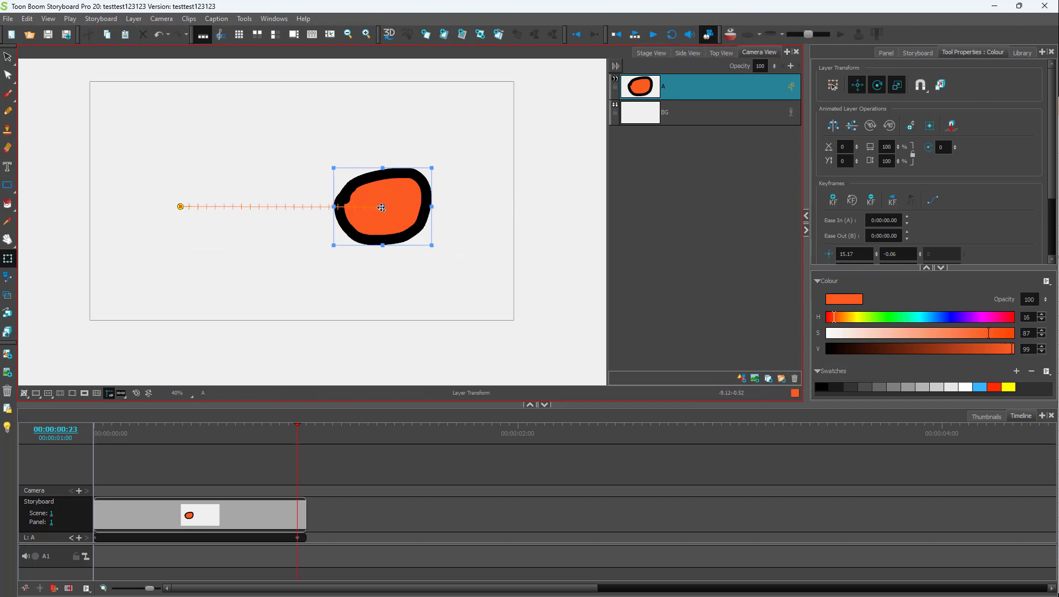
mouse_move(289, 441)
left_mouse_down()
mouse_move(94, 441)
mouse_move(314, 447)
mouse_move(96, 453)
mouse_move(310, 466)
mouse_move(80, 480)
left_mouse_up()
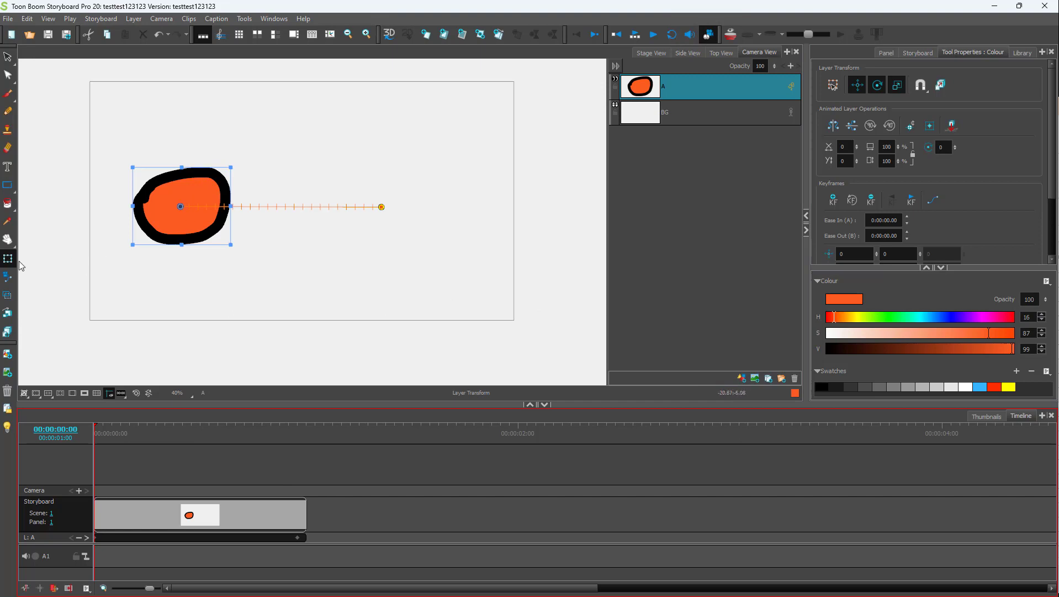
Open layer A's motion curves in the Function Editor and raise the frame 1 Path Z keyframe to about 3.15.
left_click(933, 200)
left_click_drag(543, 166, 697, 206)
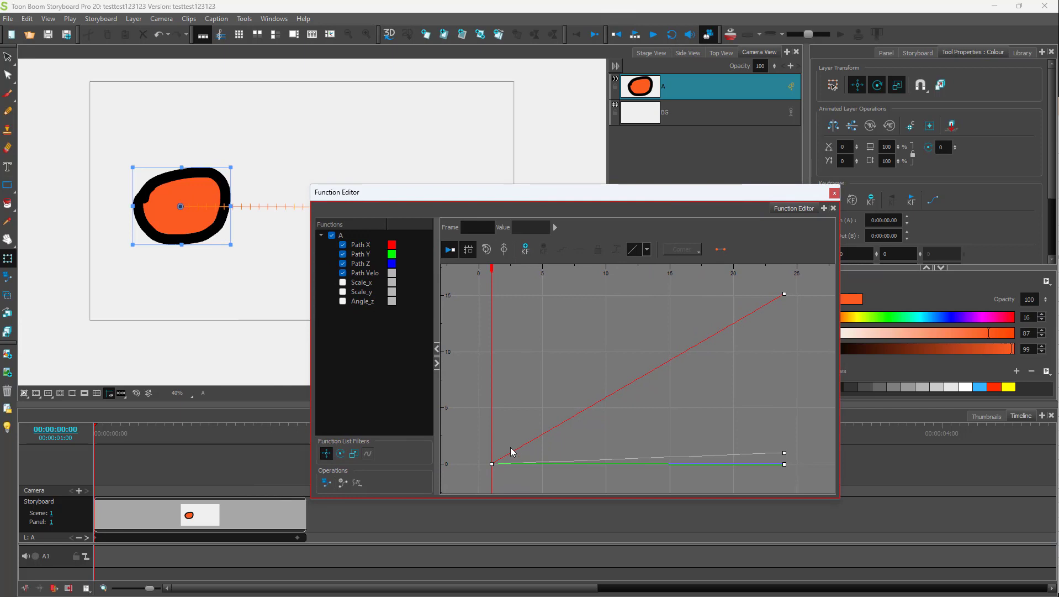
left_click(492, 464)
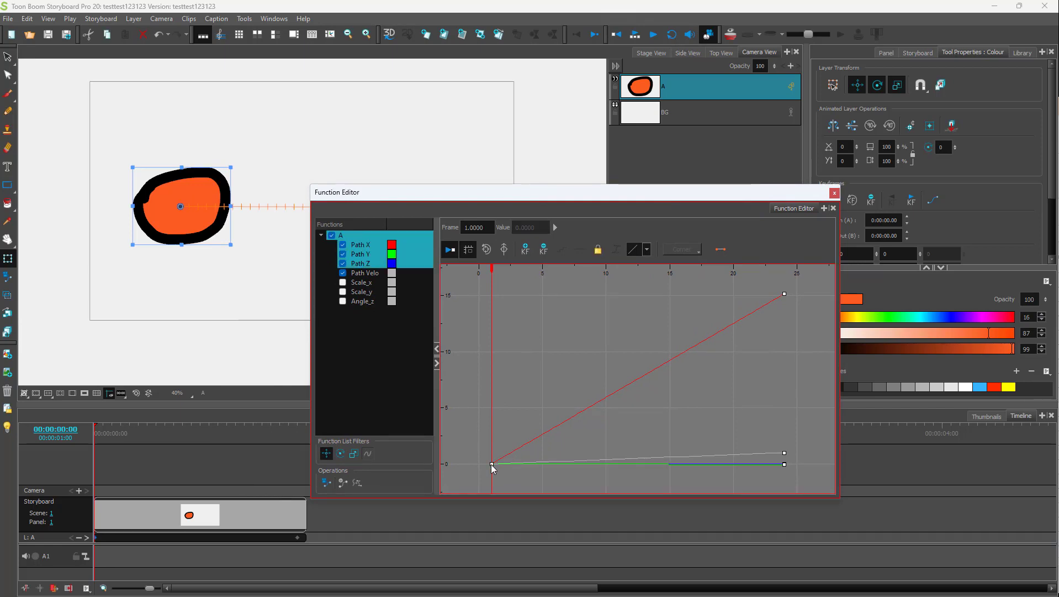
left_click_drag(493, 464, 492, 431)
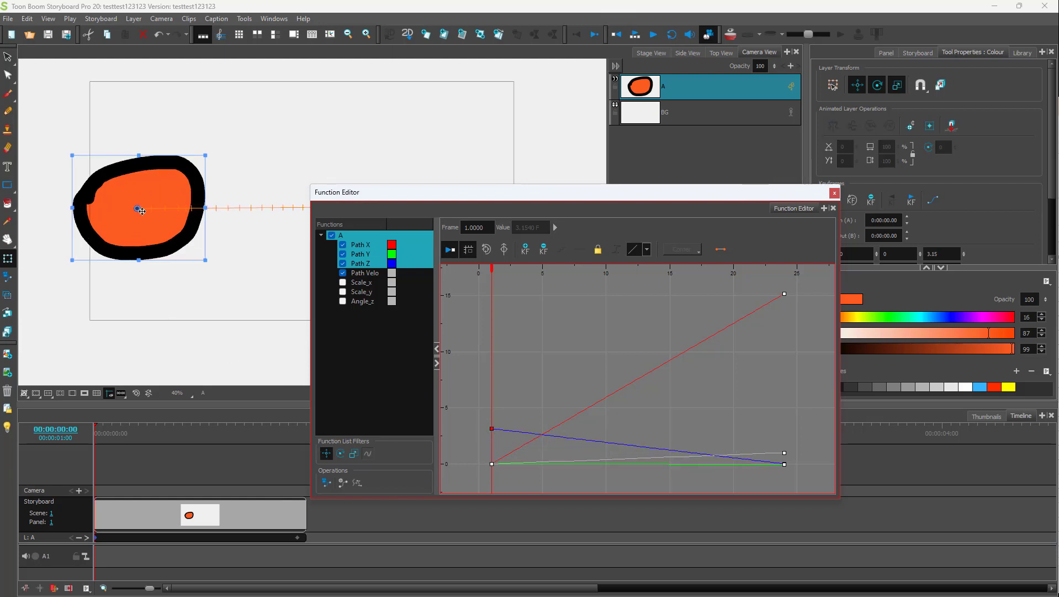
Raise layer A's frame 1 keyframes to about 1.72 for Path X, 1.68 for Path Y and 4.29 for Path Z.
mouse_move(95, 429)
left_mouse_down()
mouse_move(275, 436)
mouse_move(76, 442)
left_mouse_up()
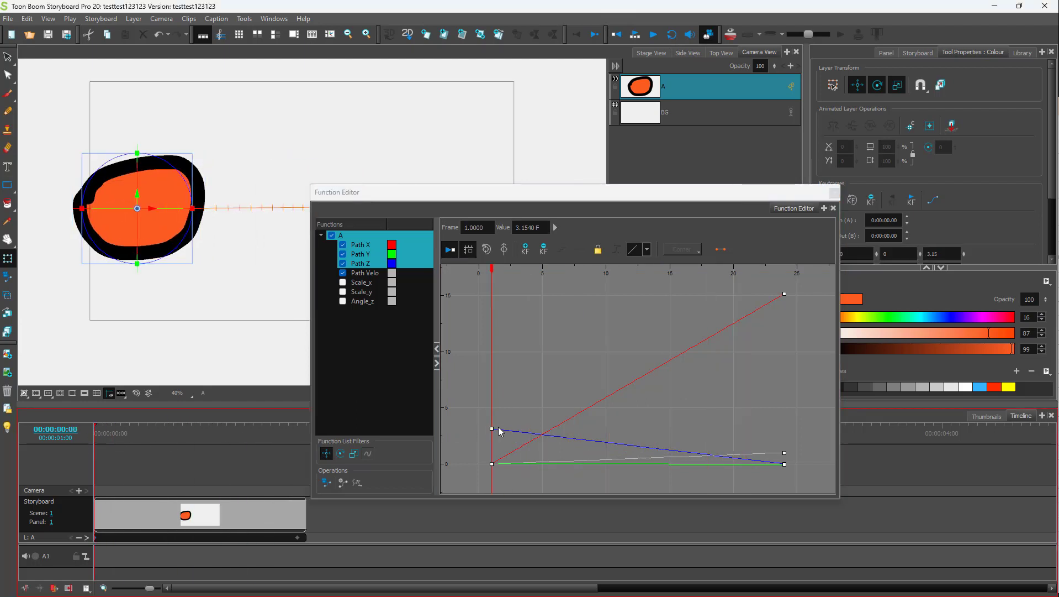
mouse_move(493, 428)
left_mouse_down()
mouse_move(493, 373)
mouse_move(493, 420)
left_mouse_up()
left_click_drag(492, 465, 492, 445)
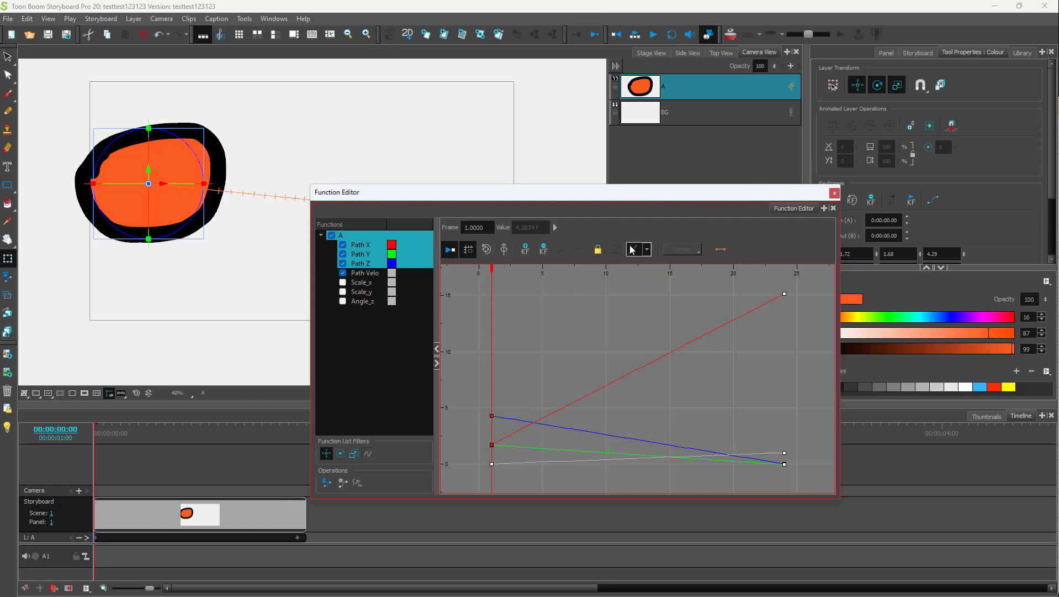
Select the frame 1 and frame 24 keyframes of all four path curves and apply the gentle ease-in preset.
left_click(492, 416)
left_click_drag(823, 290, 469, 481)
scroll(583, 403, "up", 4)
scroll(583, 404, "down", 9)
scroll(720, 269, "up", 2)
scroll(718, 269, "down", 1)
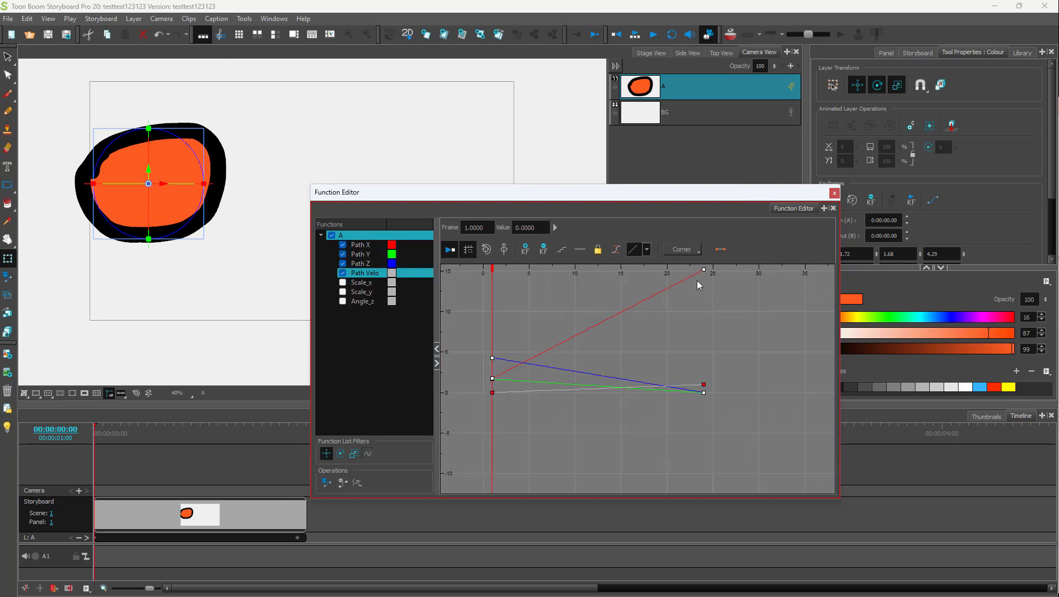
left_click(704, 269)
left_click(493, 358)
left_click(493, 392)
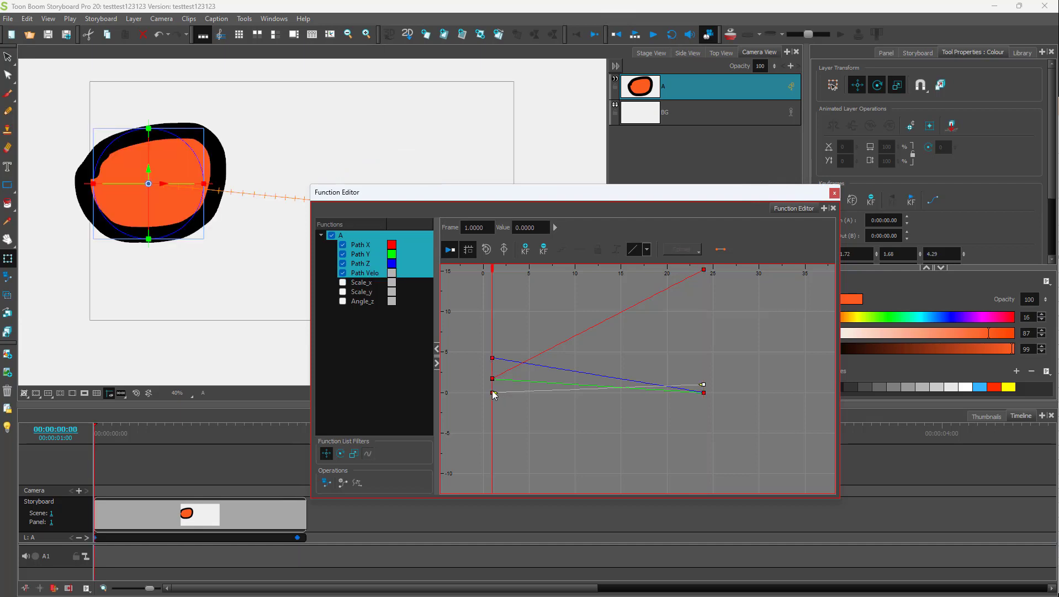
left_click(704, 385)
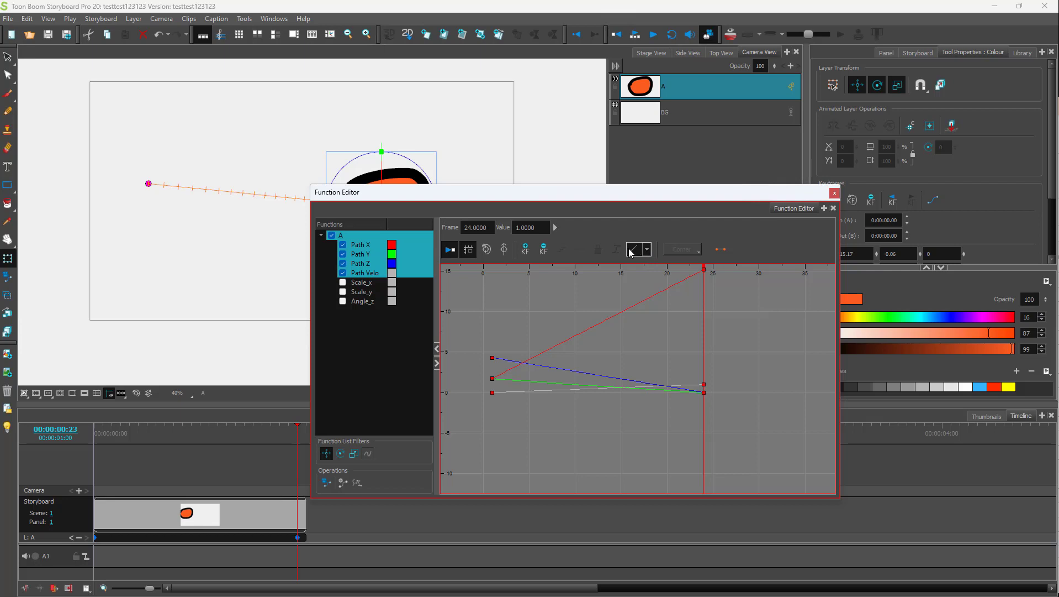
left_click(651, 250)
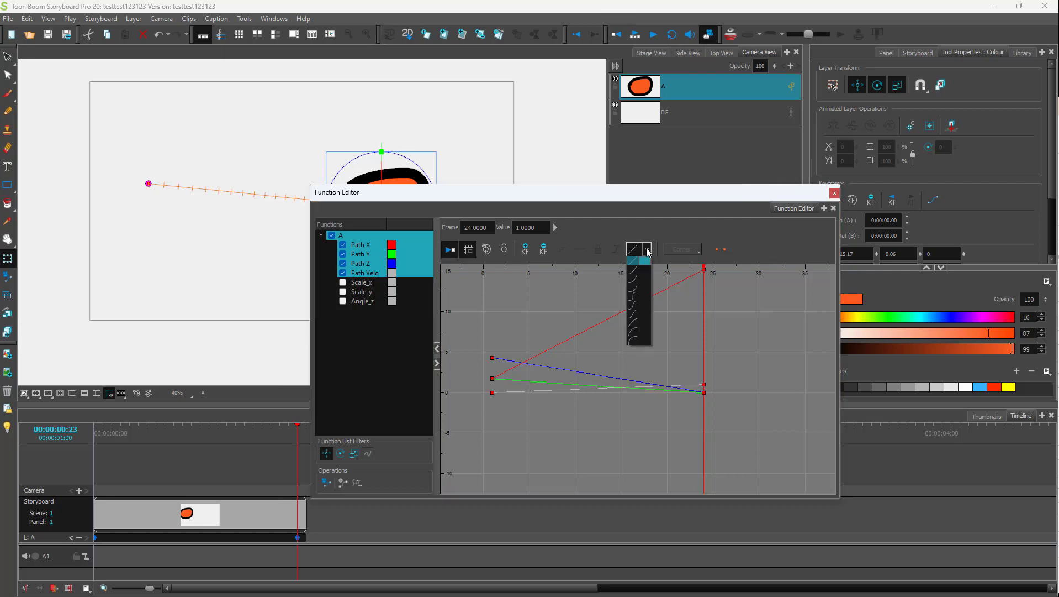
left_click(639, 276)
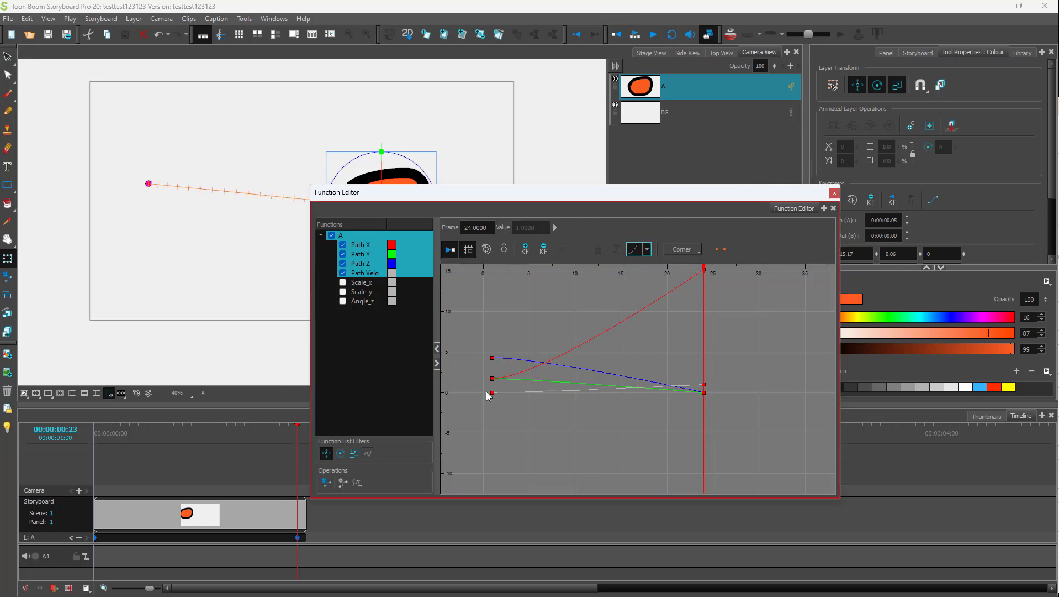
Move the Function Editor window clear of the drawing and play the animation from the first frame.
left_click_drag(598, 191, 736, 243)
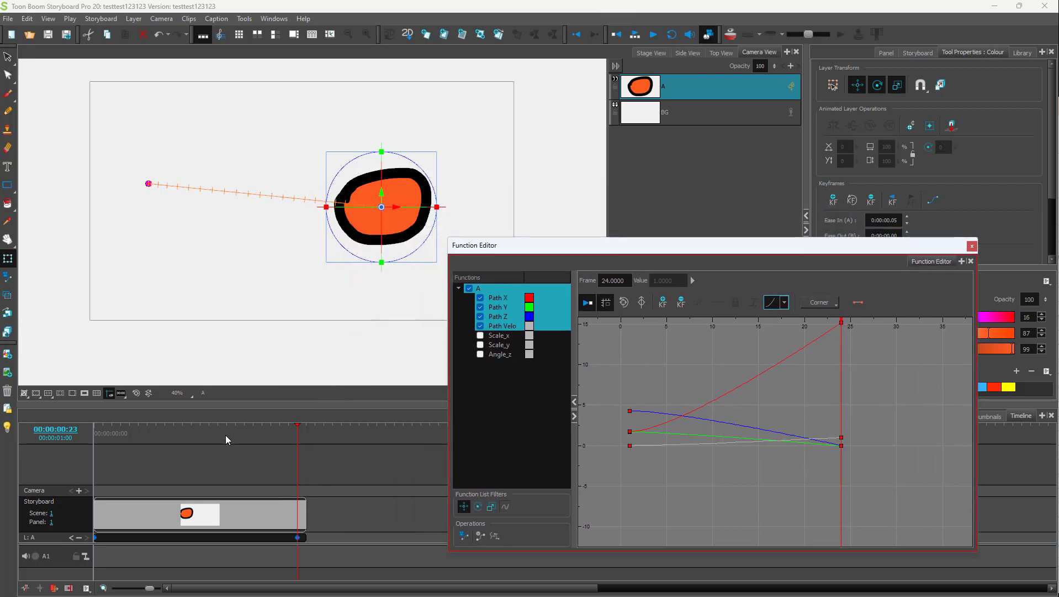
left_click(102, 436)
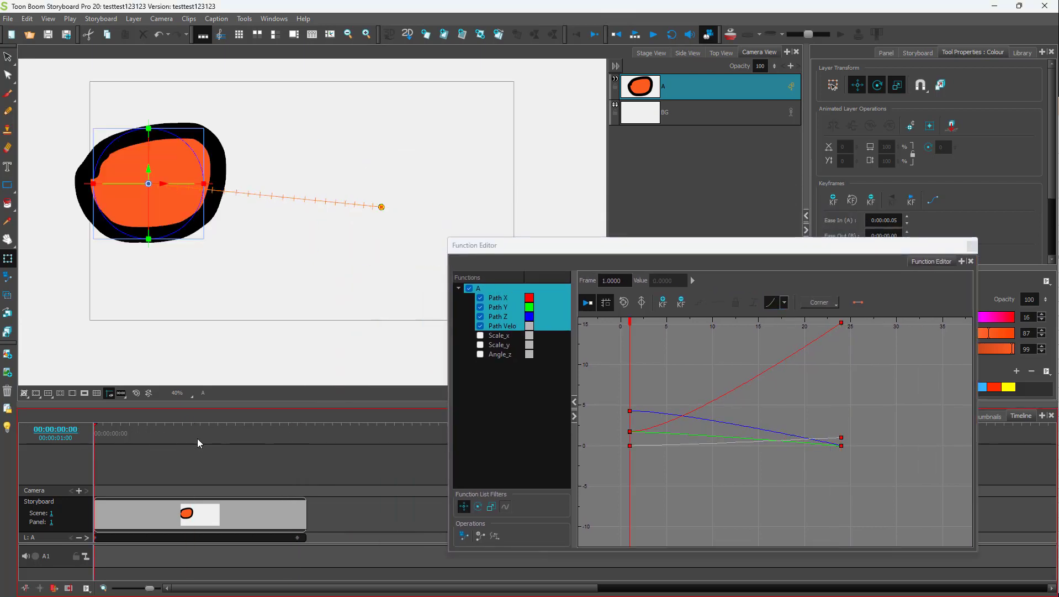
left_click(654, 35)
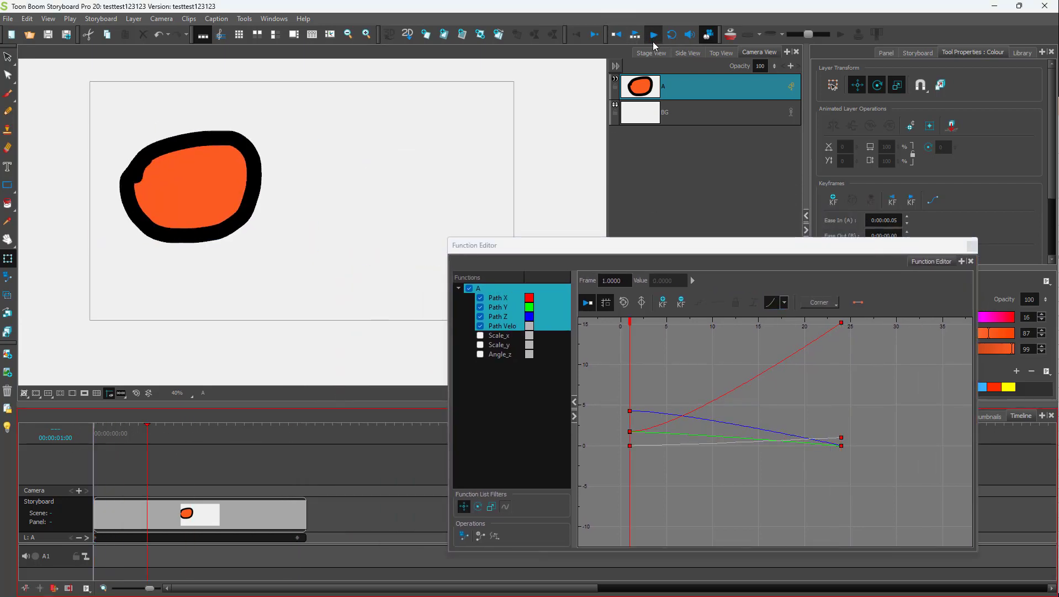
left_click(653, 40)
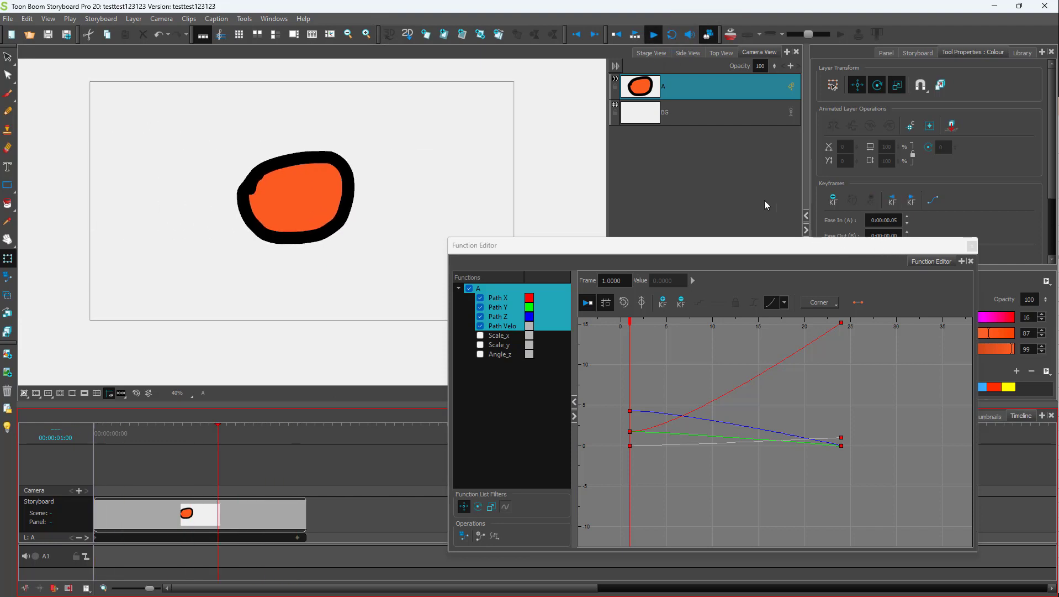
Dock the Function Editor alongside the Thumbnails and Timeline views and bring it to the front.
left_click_drag(935, 265, 988, 416)
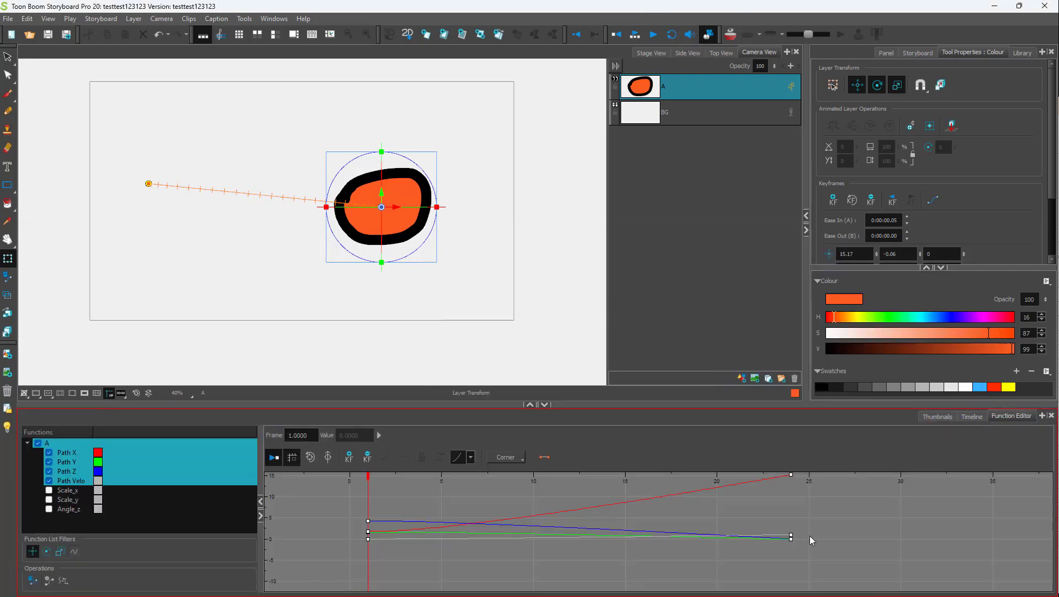
left_click(938, 416)
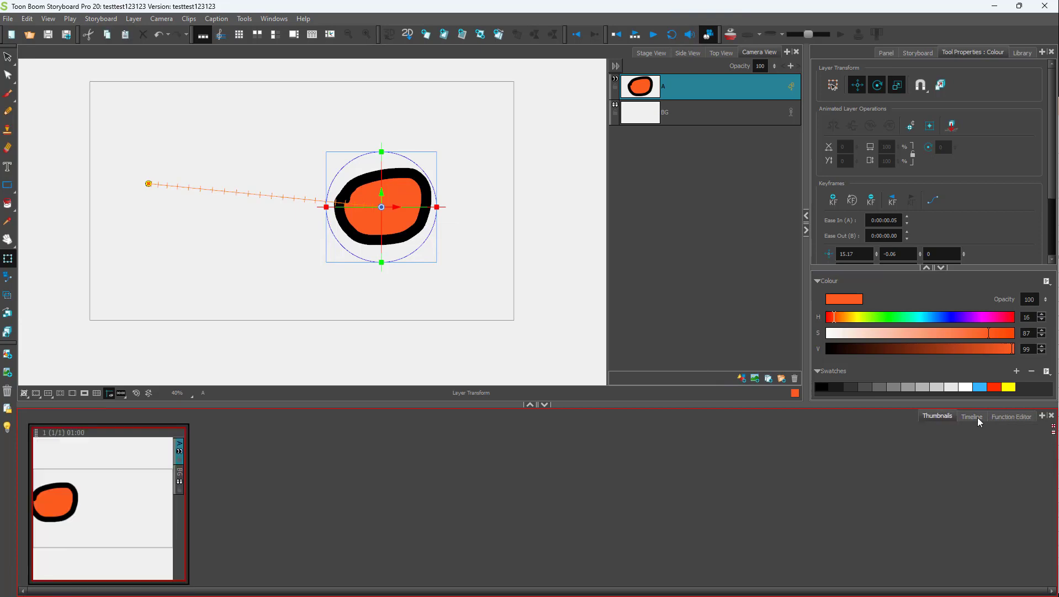
left_click(972, 416)
left_click(1011, 416)
Reselect all path keyframes at frames 1 and 24, apply the stronger ease-in preset, and preview the animation.
left_click_drag(819, 563, 338, 495)
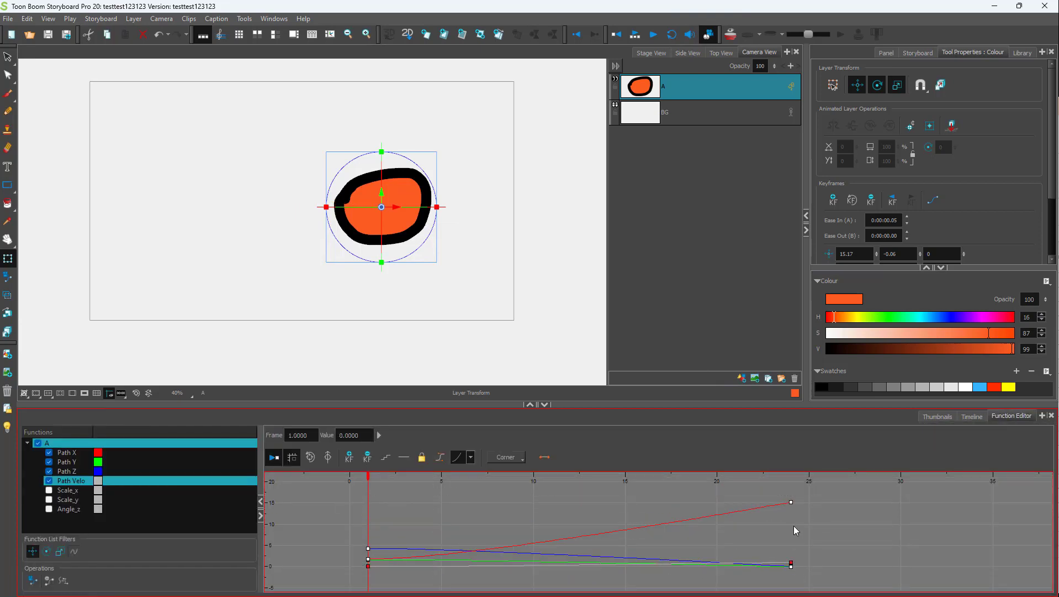
scroll(814, 486, "down", 1)
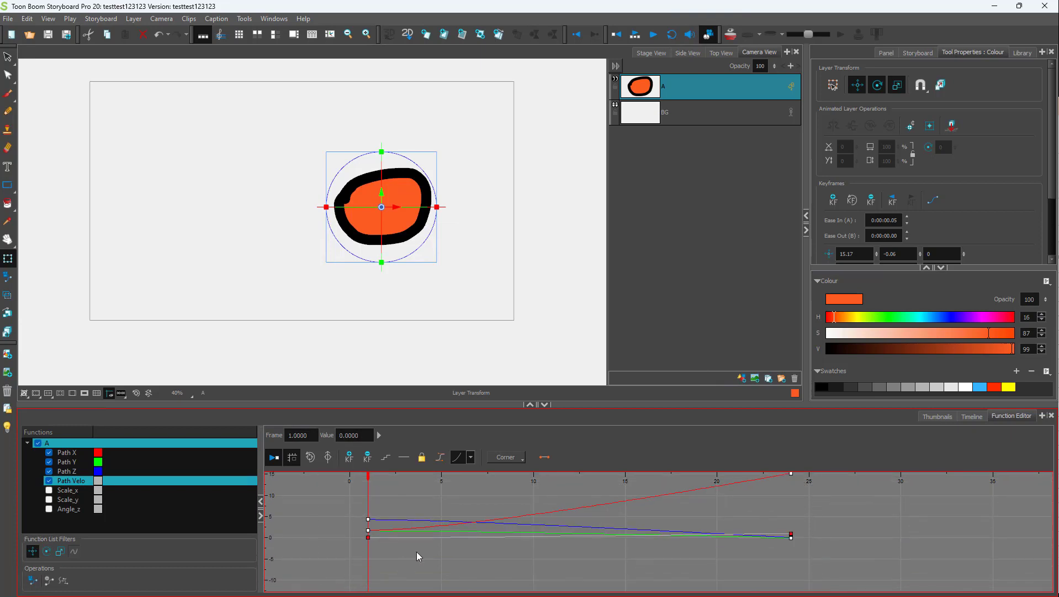
left_click(791, 538)
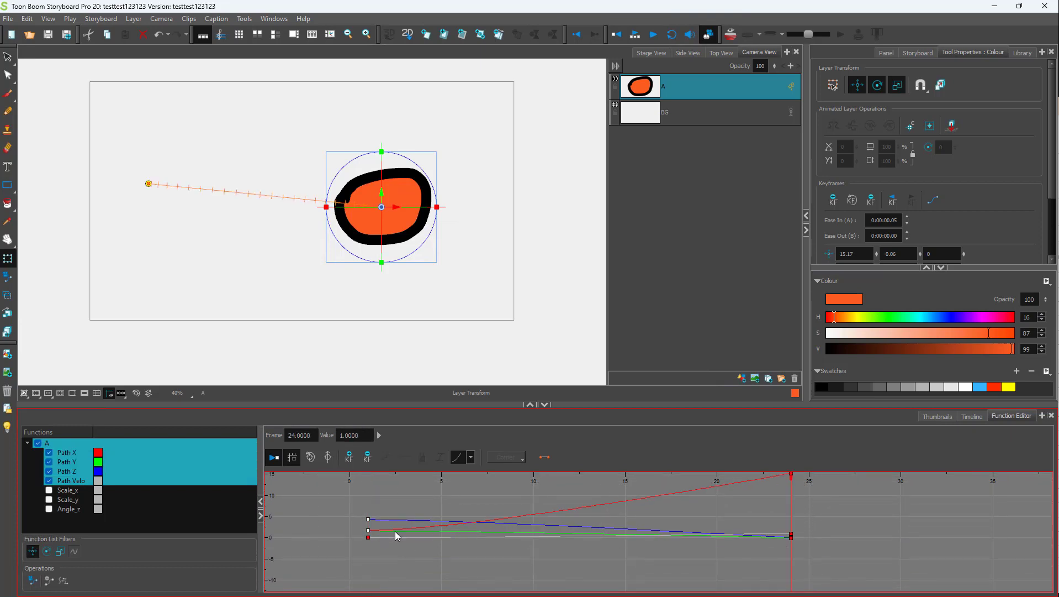
left_click(369, 530)
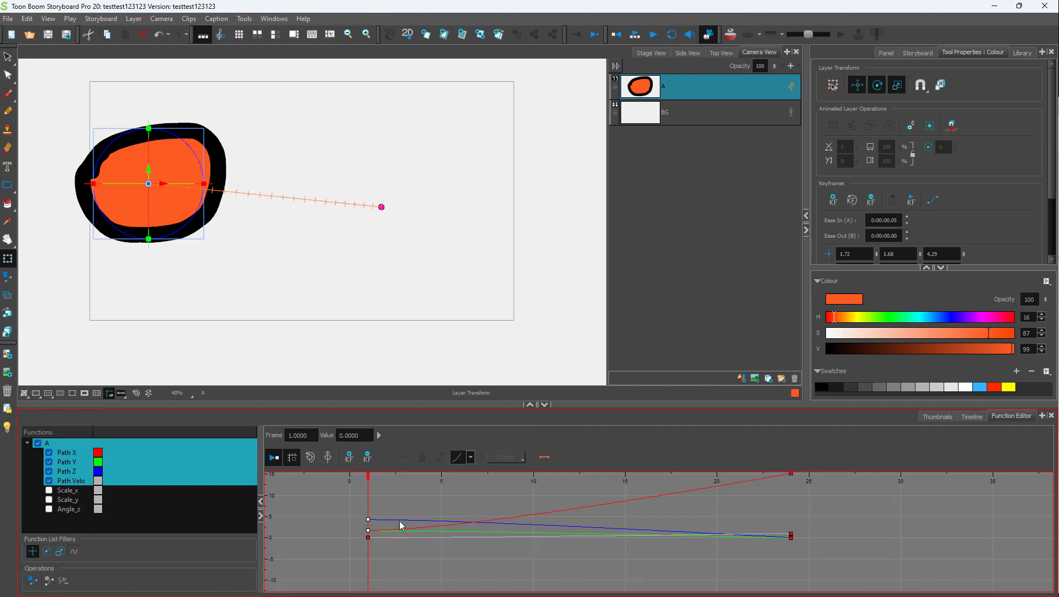
left_click(471, 457)
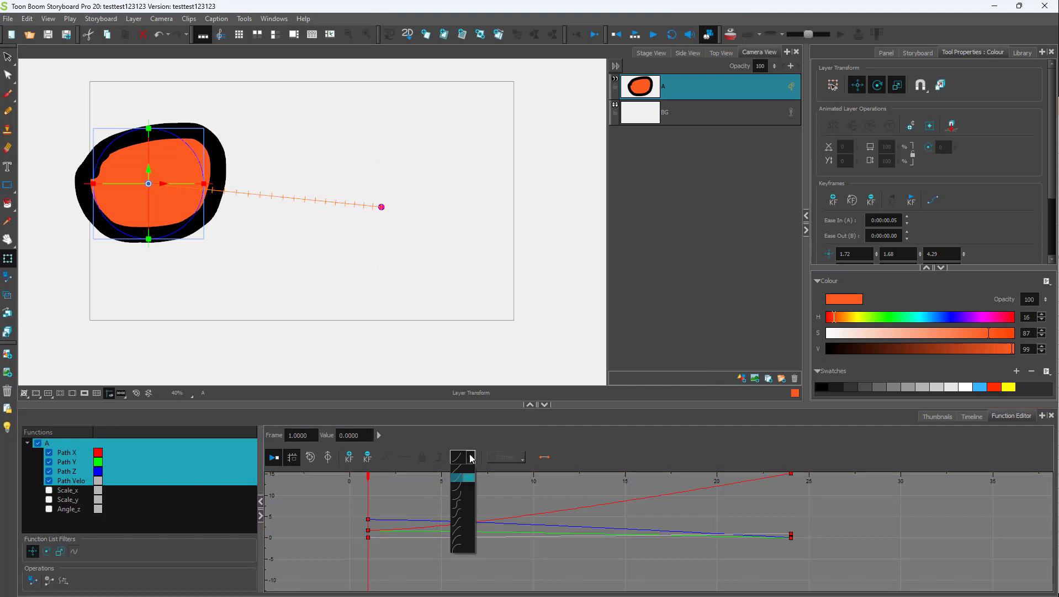
left_click(467, 495)
scroll(389, 534, "up", 1)
scroll(393, 530, "down", 3)
scroll(401, 509, "up", 1)
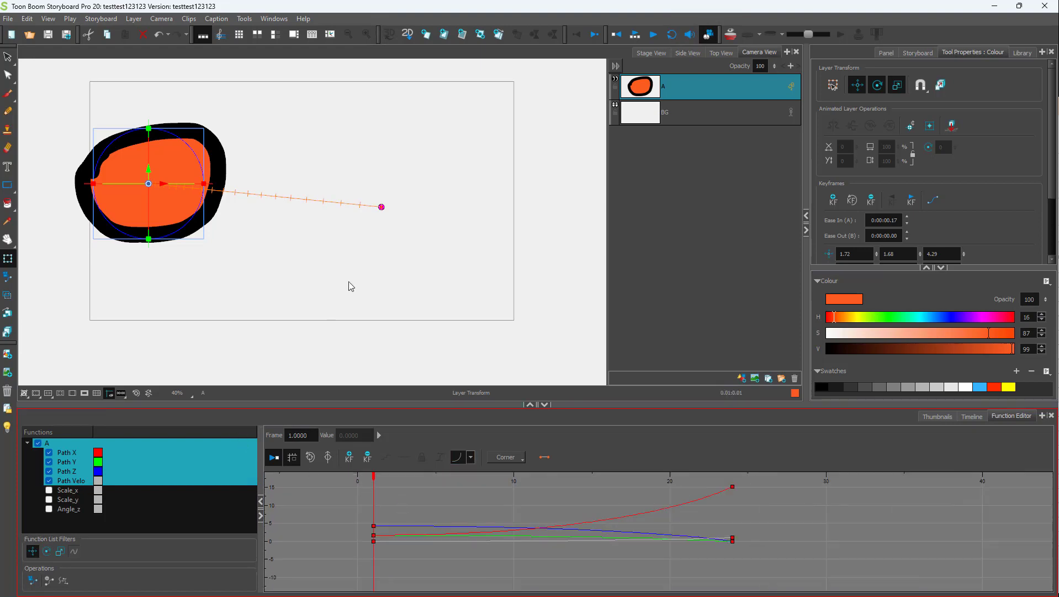
left_click(653, 36)
left_click(653, 35)
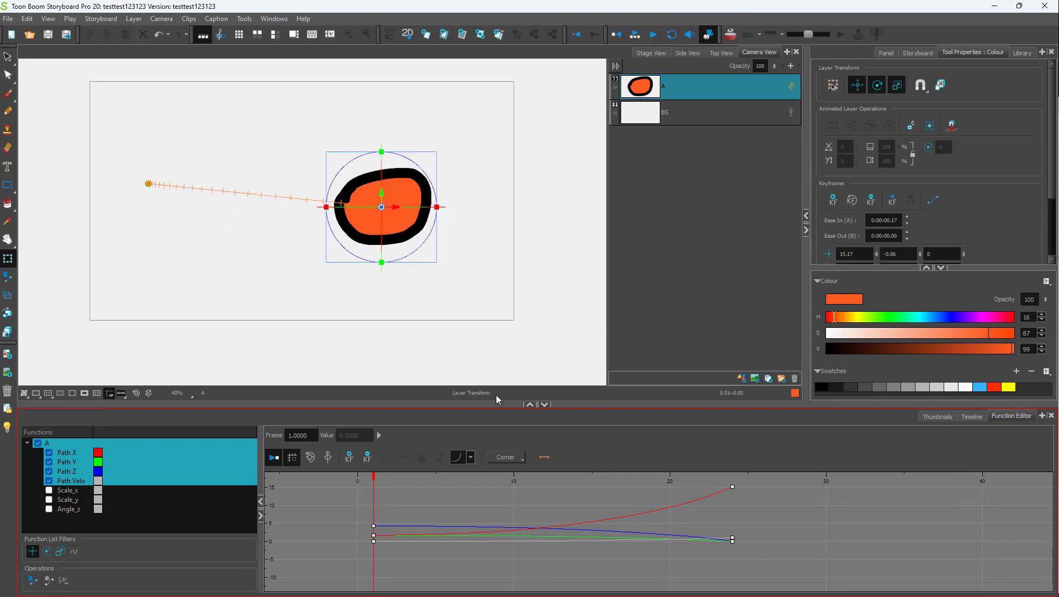
Select every path keyframe at frames 1 and 24 and apply the steep S-shaped preset that eases both in and out.
left_click(471, 456)
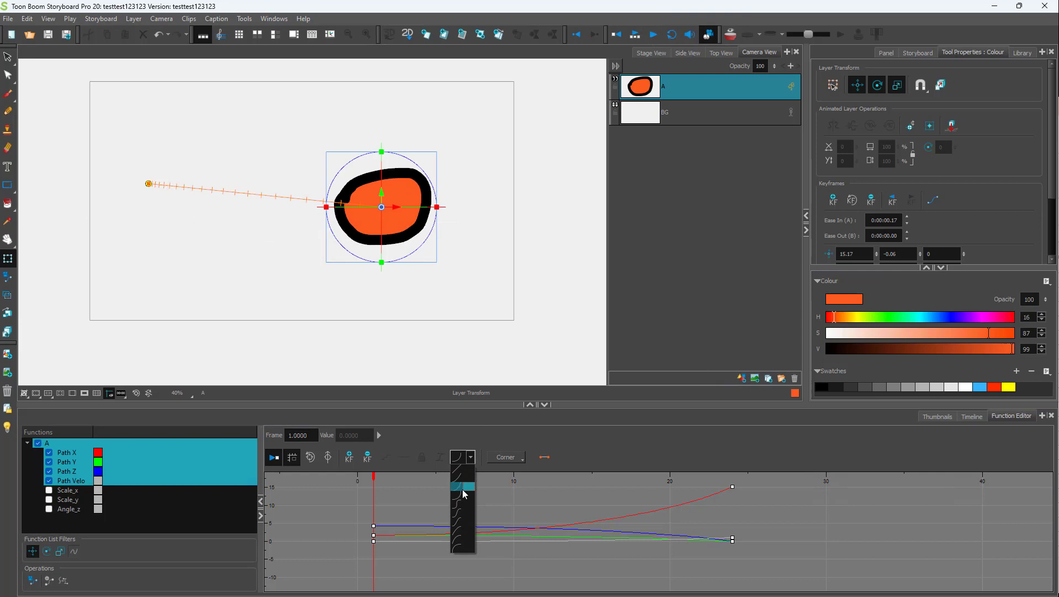
left_click(462, 505)
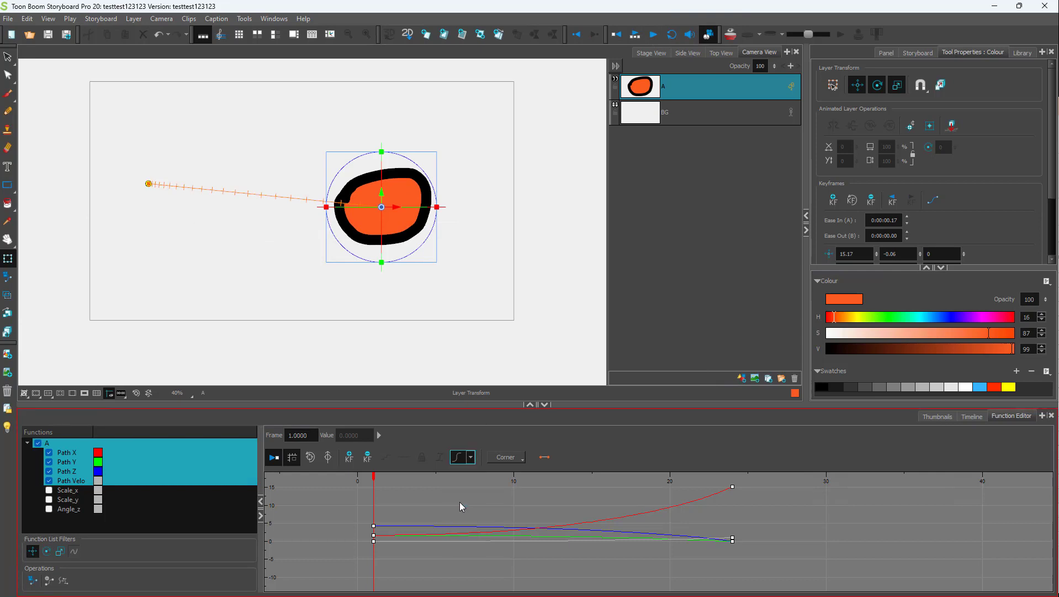
left_click(733, 487)
left_click(373, 536, "shift")
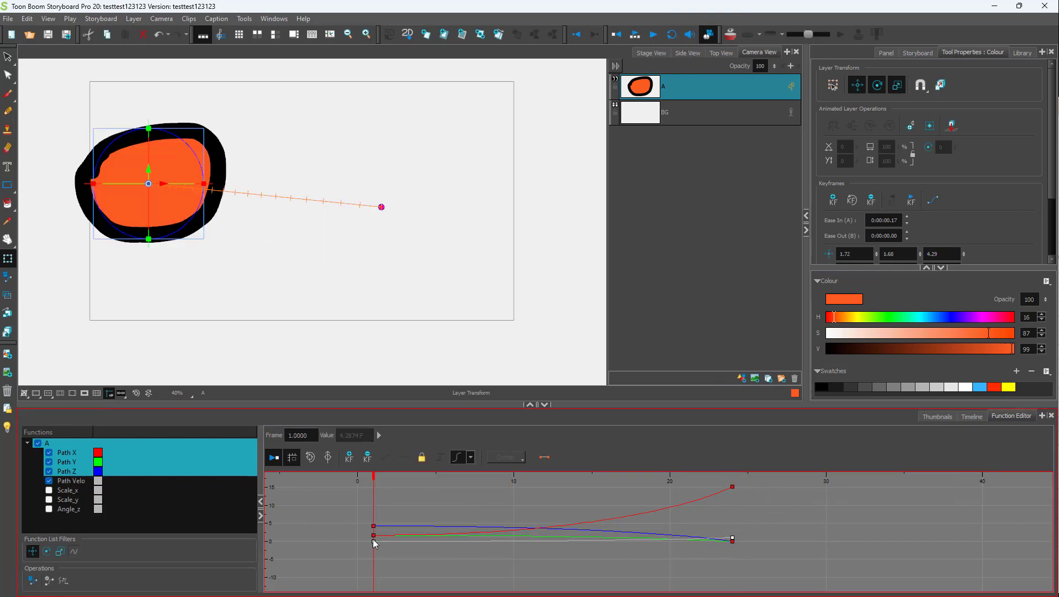
left_click(374, 541, "shift")
left_click(732, 539)
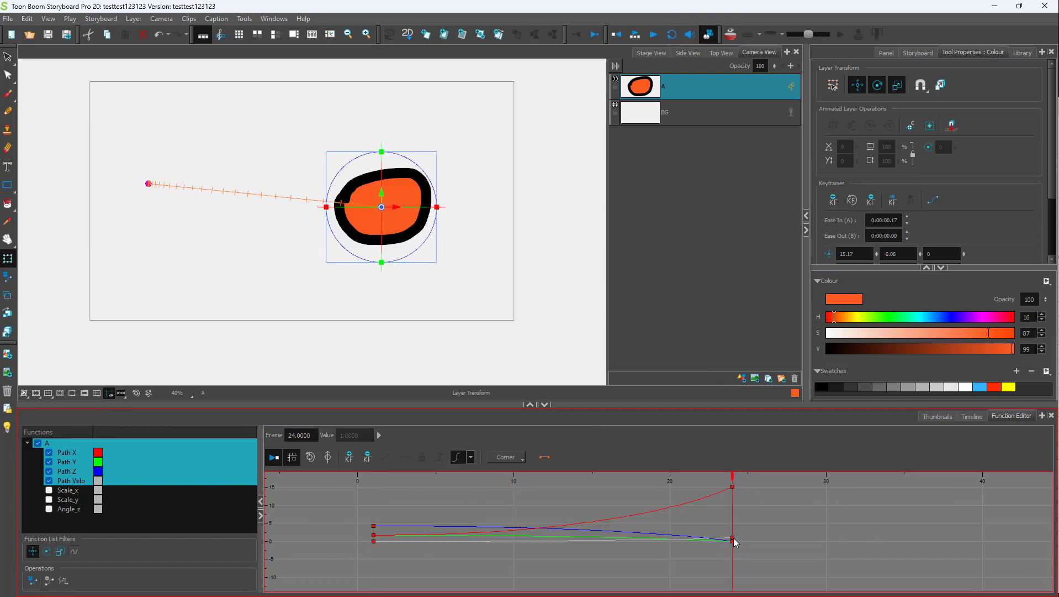
left_click(470, 457)
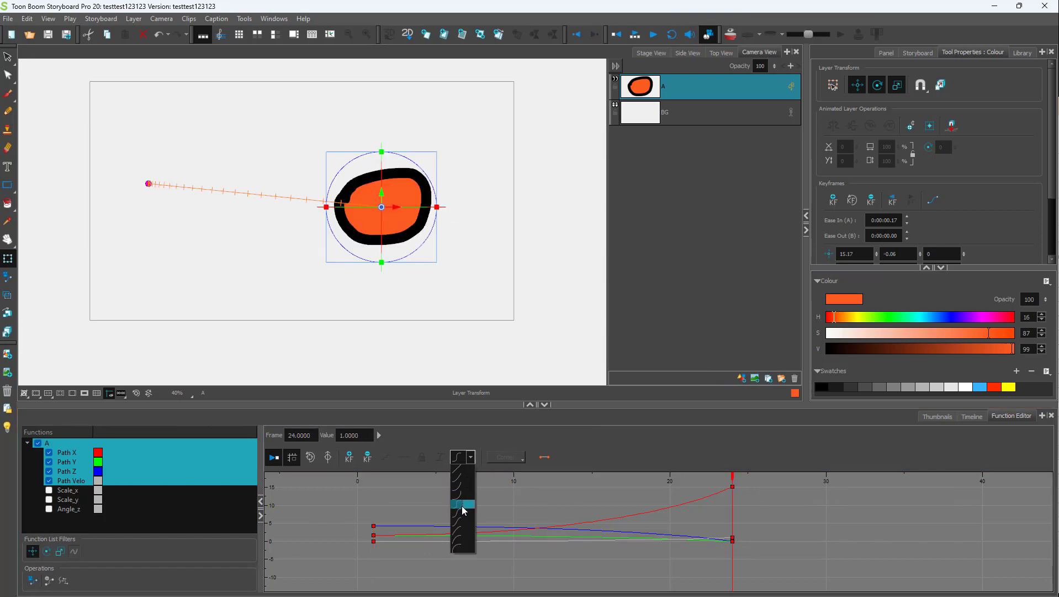
left_click(463, 504)
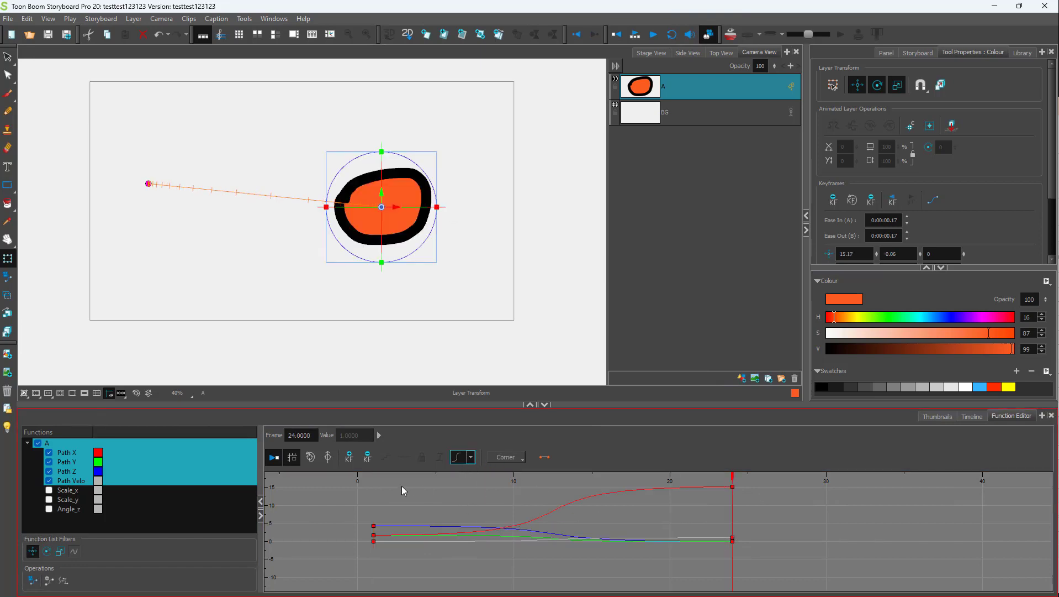
Return to frame 1 and play the animation to check the steep ease-in and ease-out motion.
left_click(374, 485)
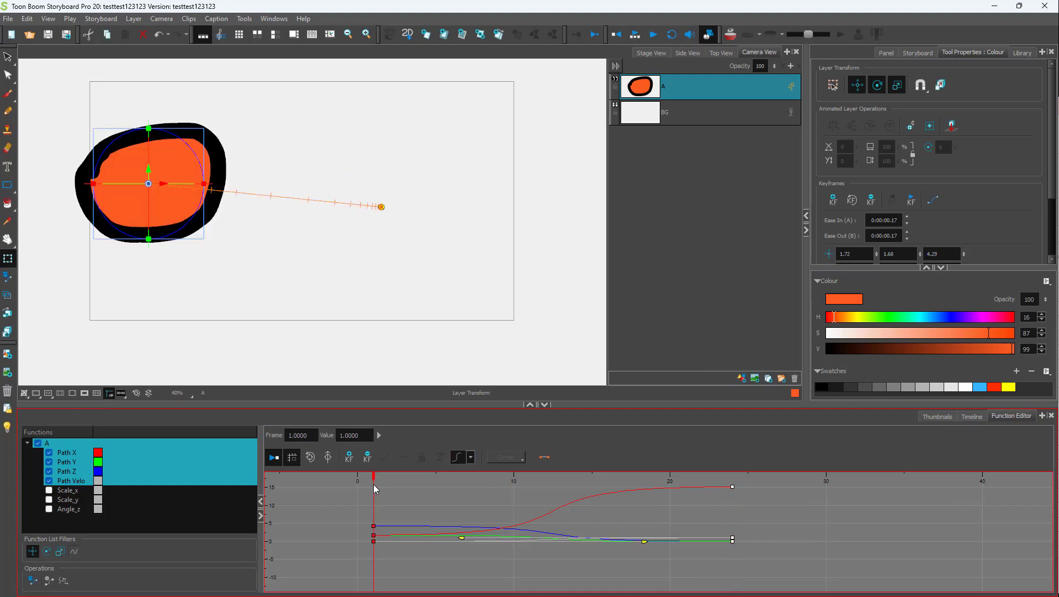
left_click(652, 53)
left_click(653, 35)
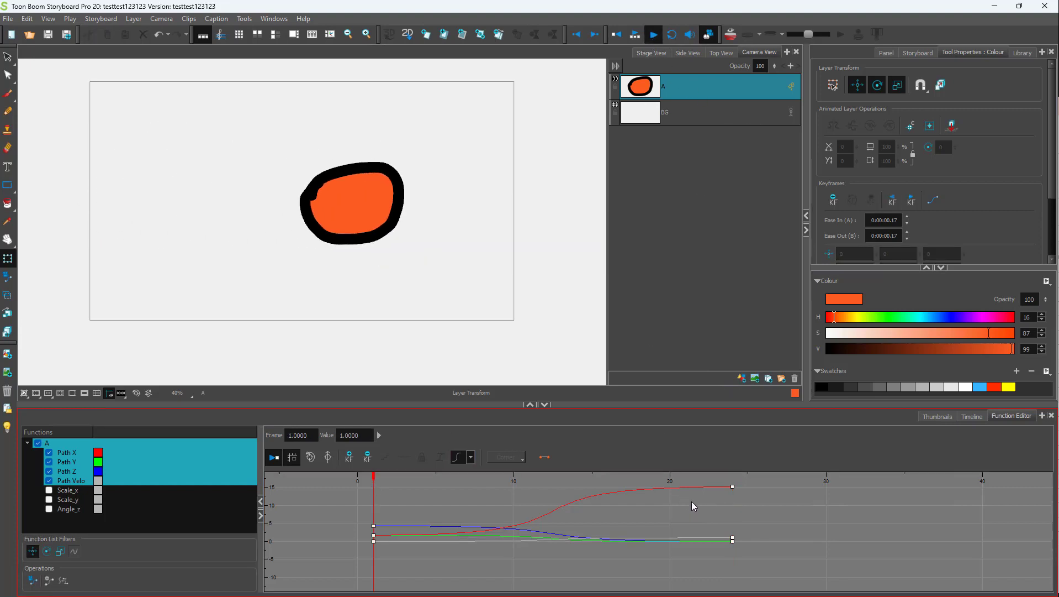
Try to apply another S-shaped easing preset and to reselect the layer's path functions.
left_click(471, 457)
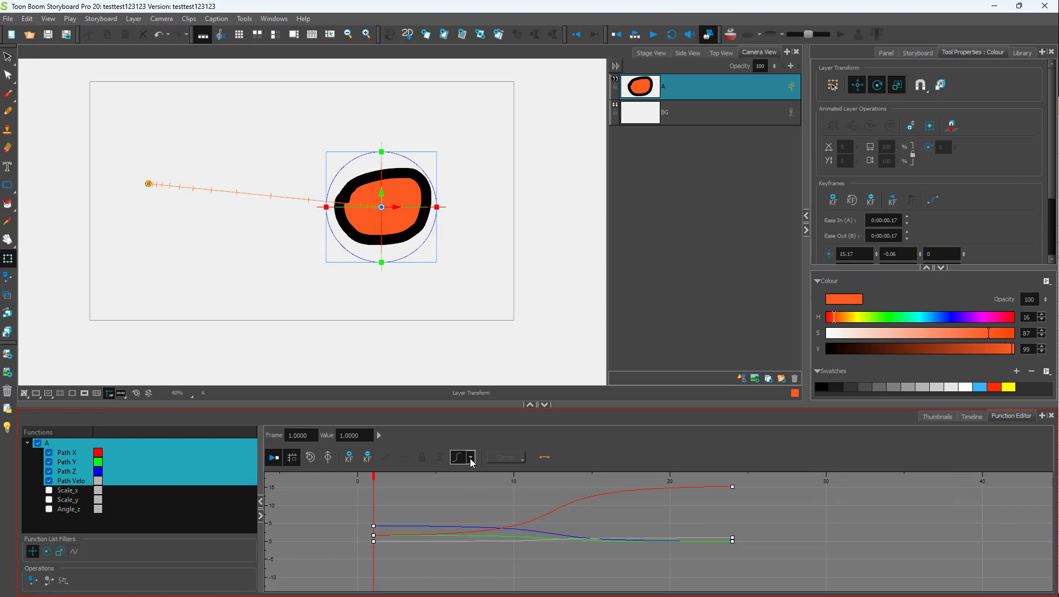
left_click(460, 526)
left_click_drag(791, 480, 580, 589)
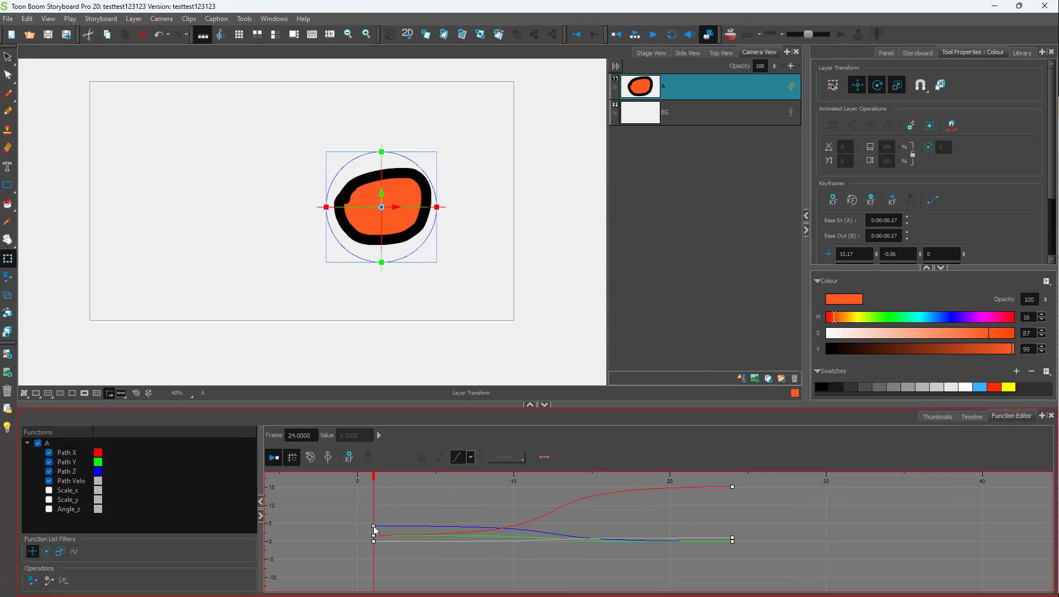
left_click(64, 453)
left_click(67, 461, "shift")
left_click(397, 532)
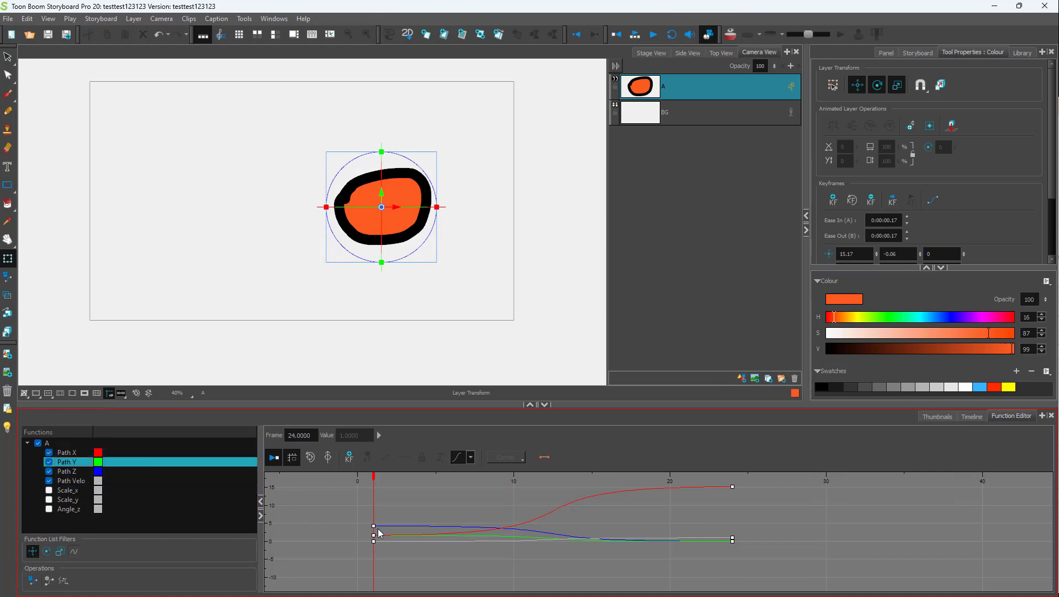
Reshape the path velocity easing by pulling the frame 24 keyframe's handle upward and back to about frame 13.
left_click(374, 526)
left_click(374, 542, "shift")
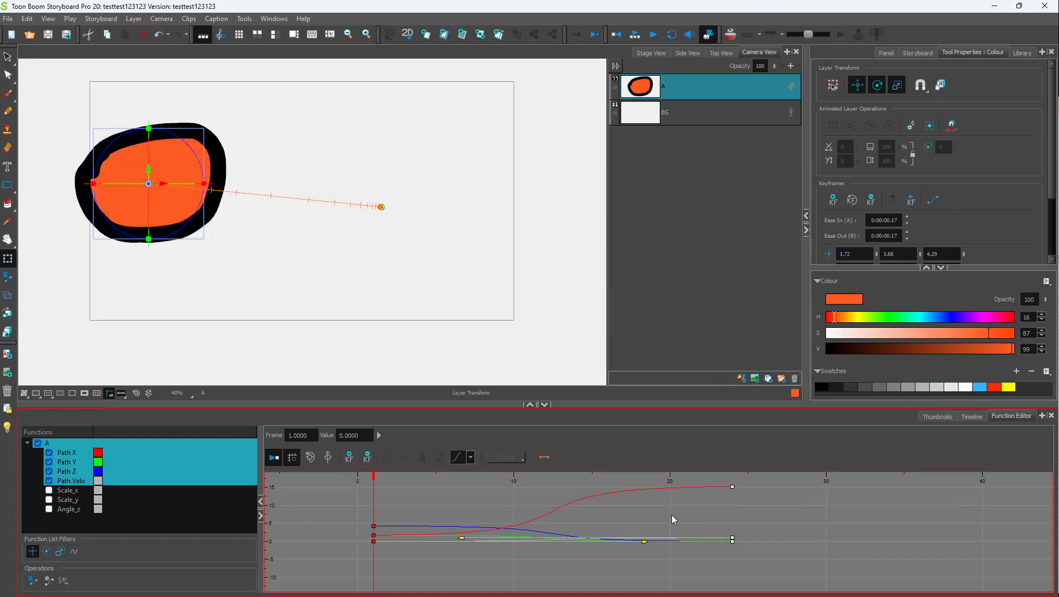
left_click_drag(461, 538, 461, 523)
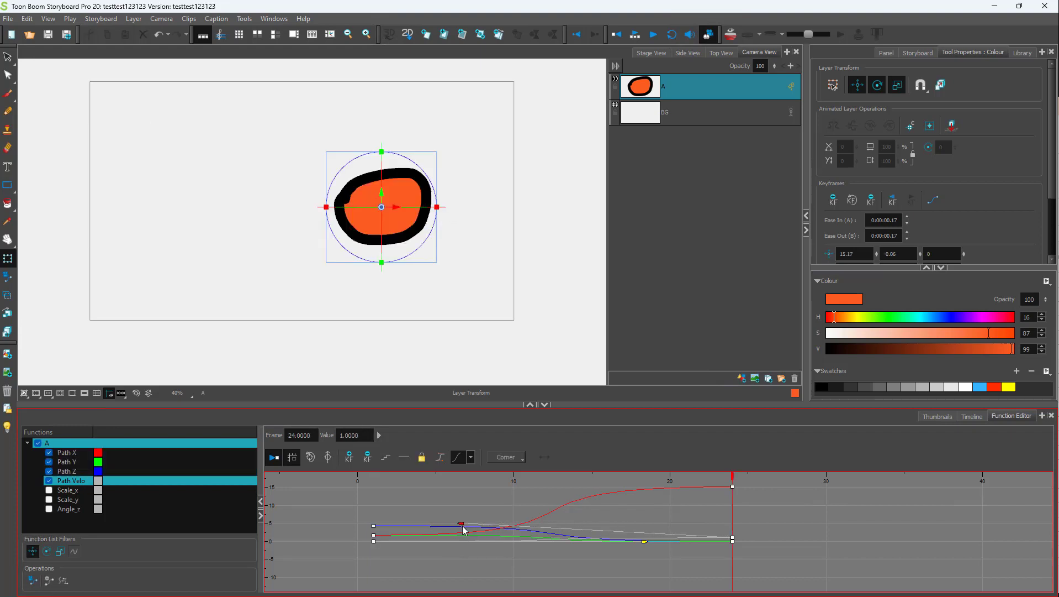
left_click(733, 486)
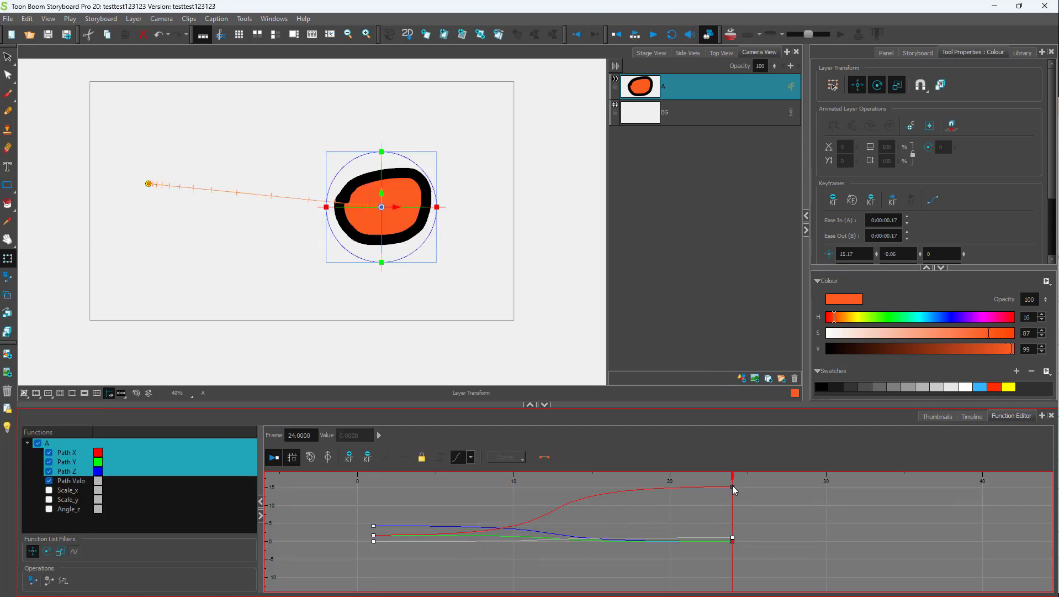
left_click(732, 536)
left_click_drag(464, 523, 559, 476)
left_click(645, 541)
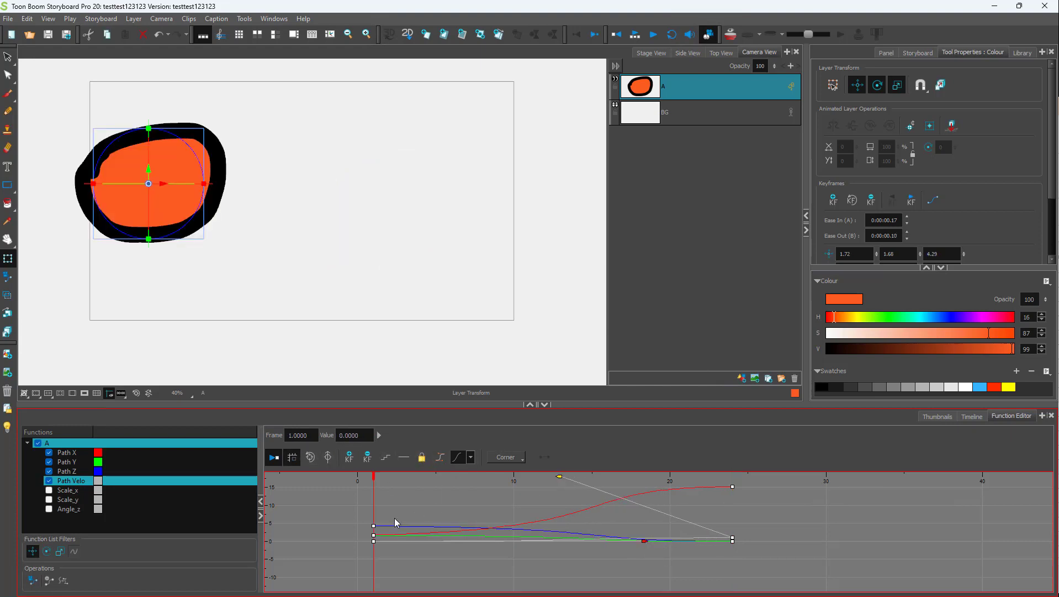
Select every path keyframe at frames 1 and 24, apply the gentler S-shaped ease-in and ease-out preset, and play the animation from frame 1.
left_click(374, 526)
left_click(374, 541, "shift")
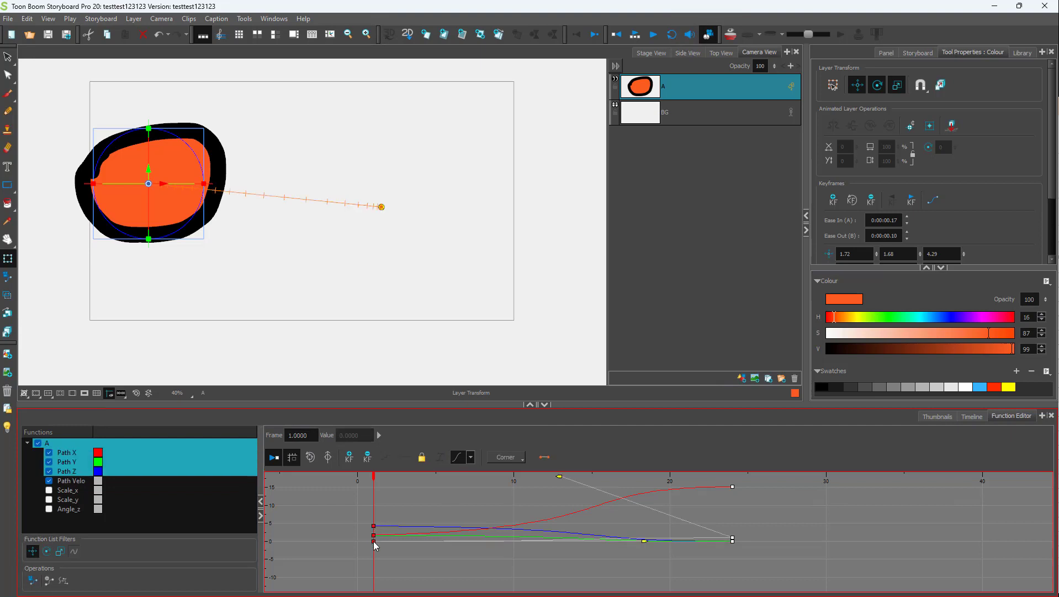
left_click(732, 486, "shift")
left_click(733, 538, "shift")
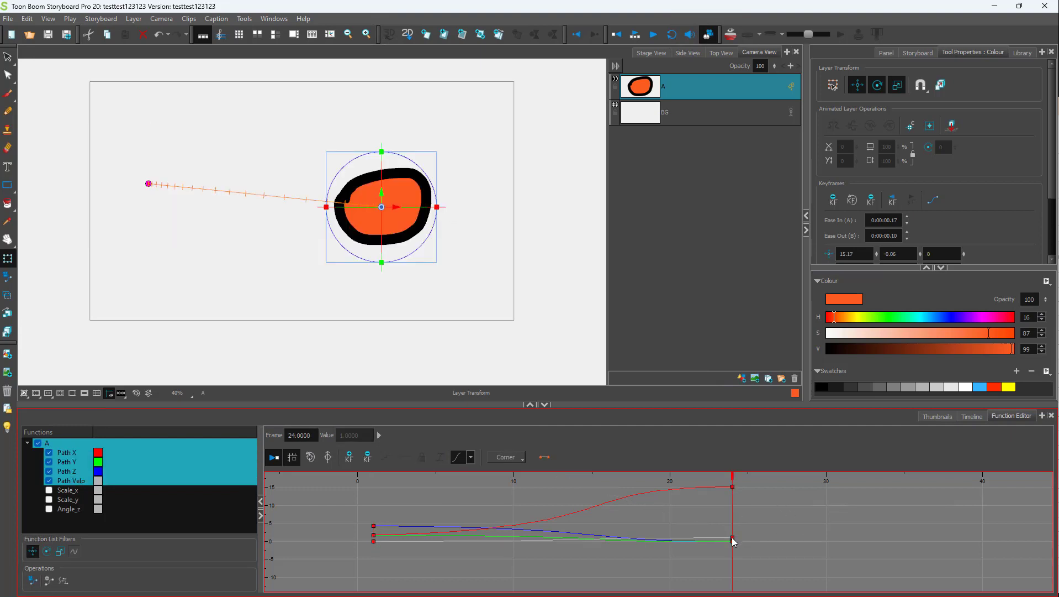
left_click(471, 458)
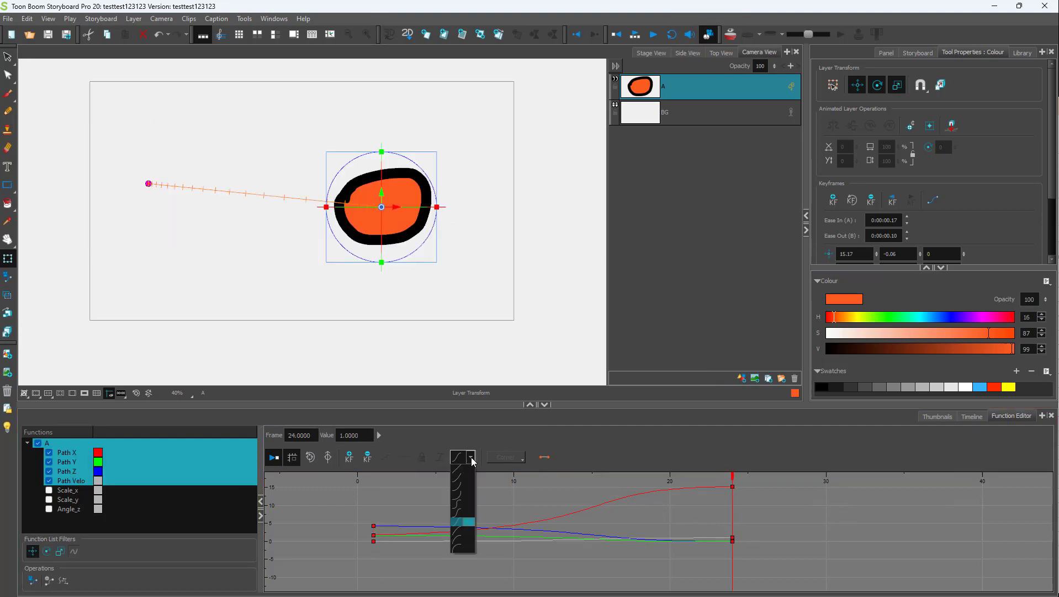
left_click(470, 515)
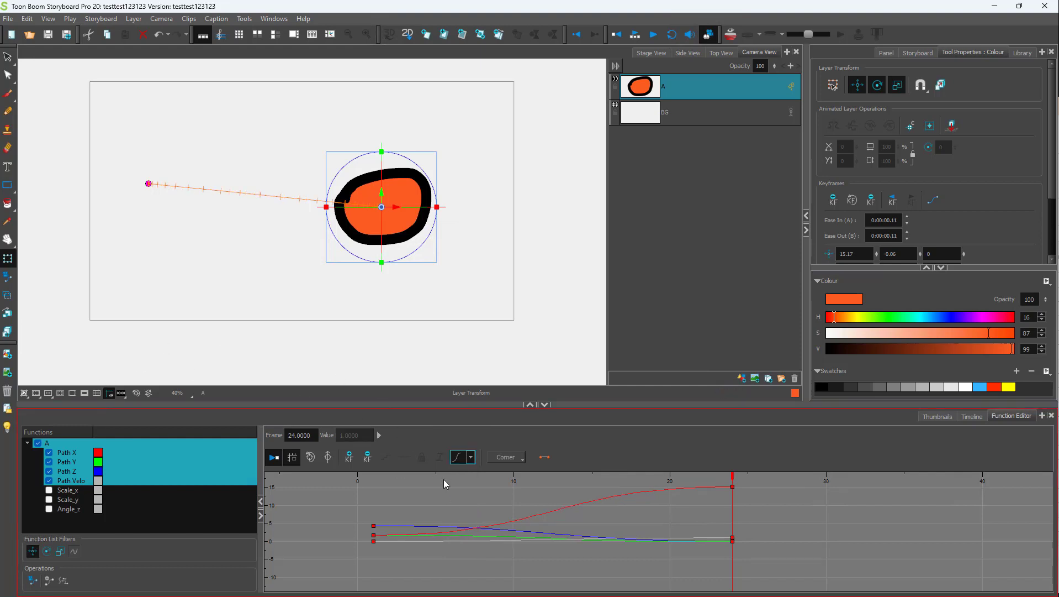
left_click(372, 480)
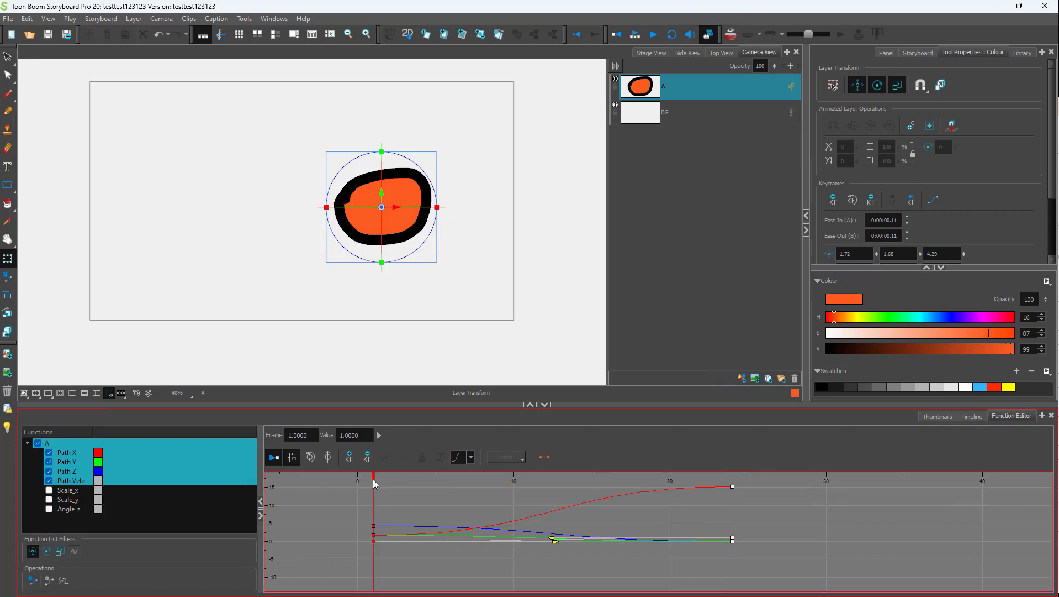
left_click(655, 35)
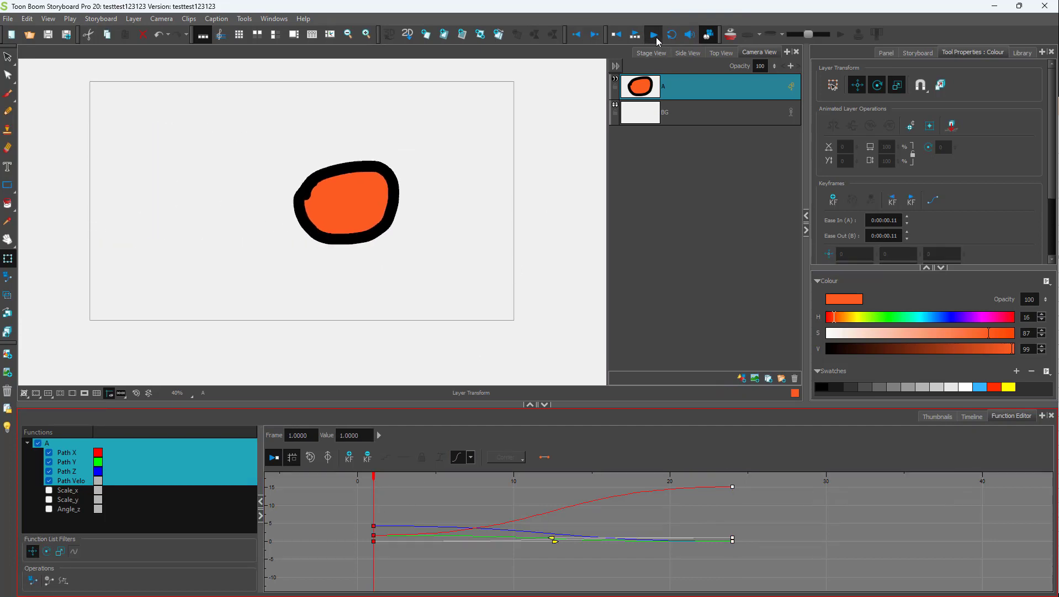
left_click(656, 37)
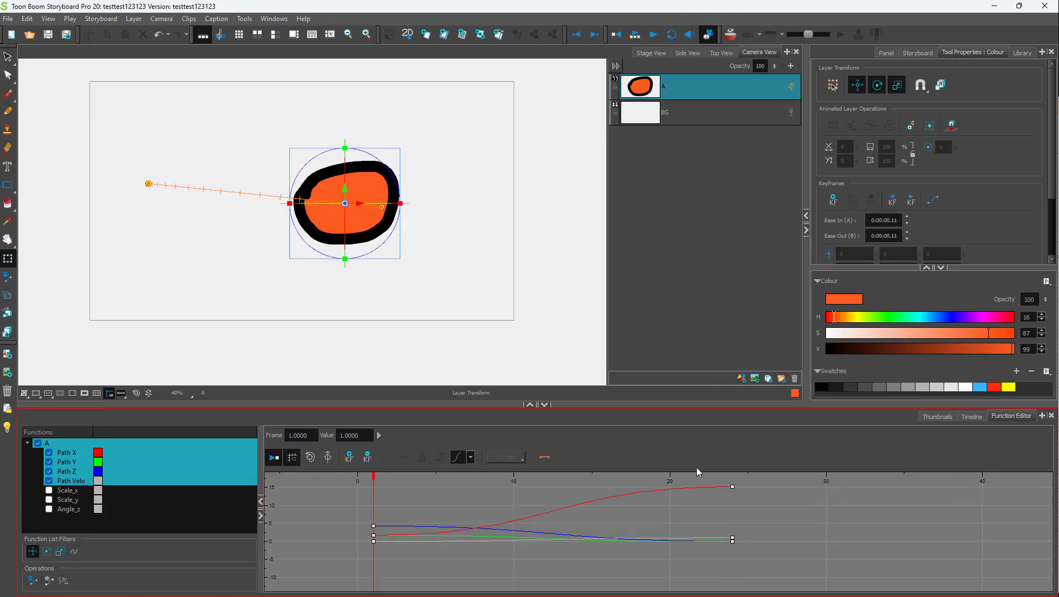
Select every path keyframe at frames 1 and 24, apply the linear preset, and play the animation.
left_click_drag(736, 488, 735, 526)
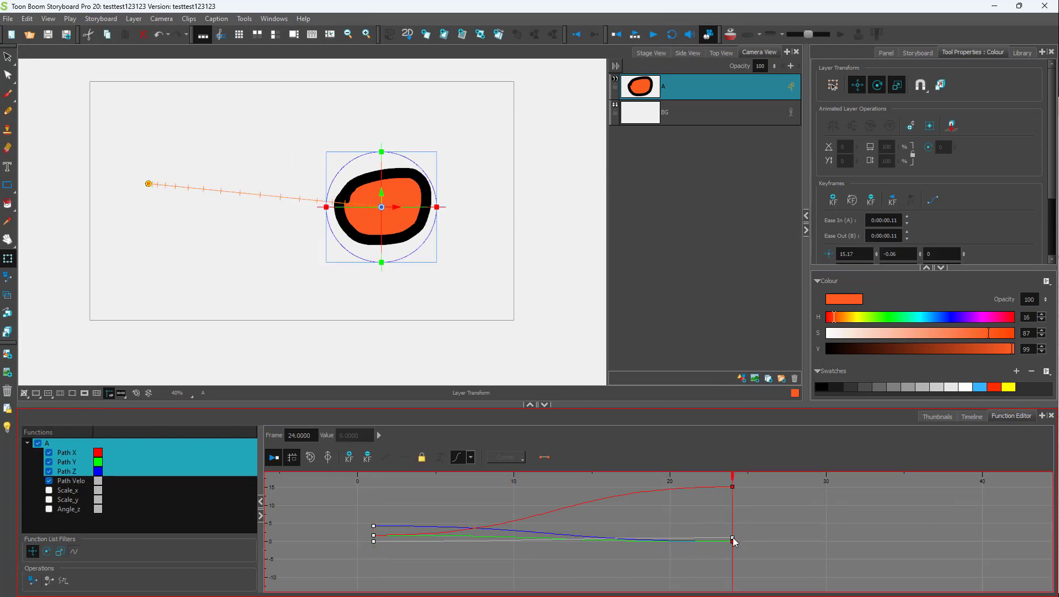
left_click(733, 539)
left_click(375, 536)
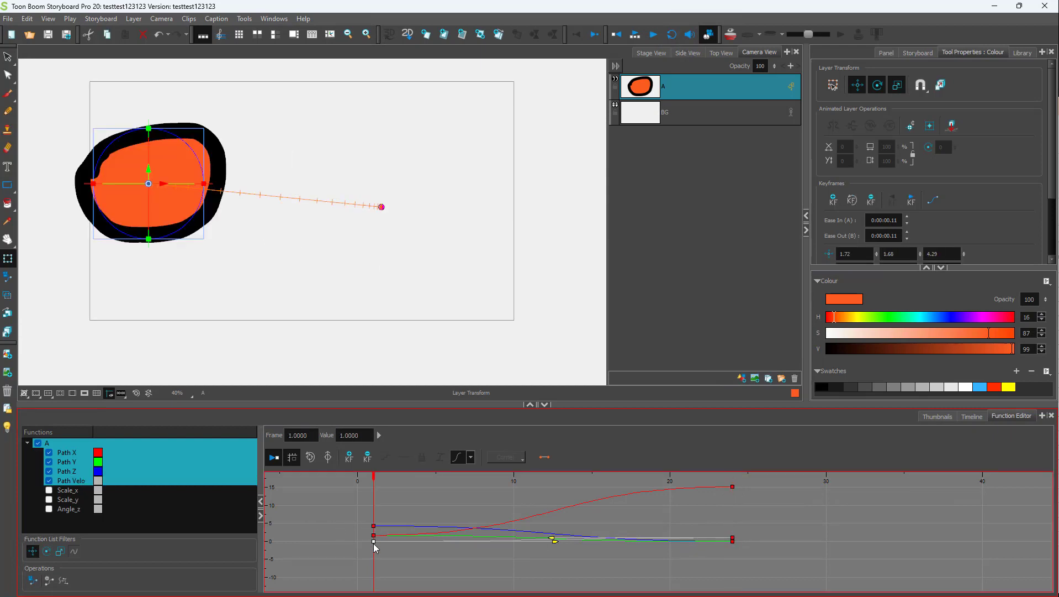
left_click(470, 457)
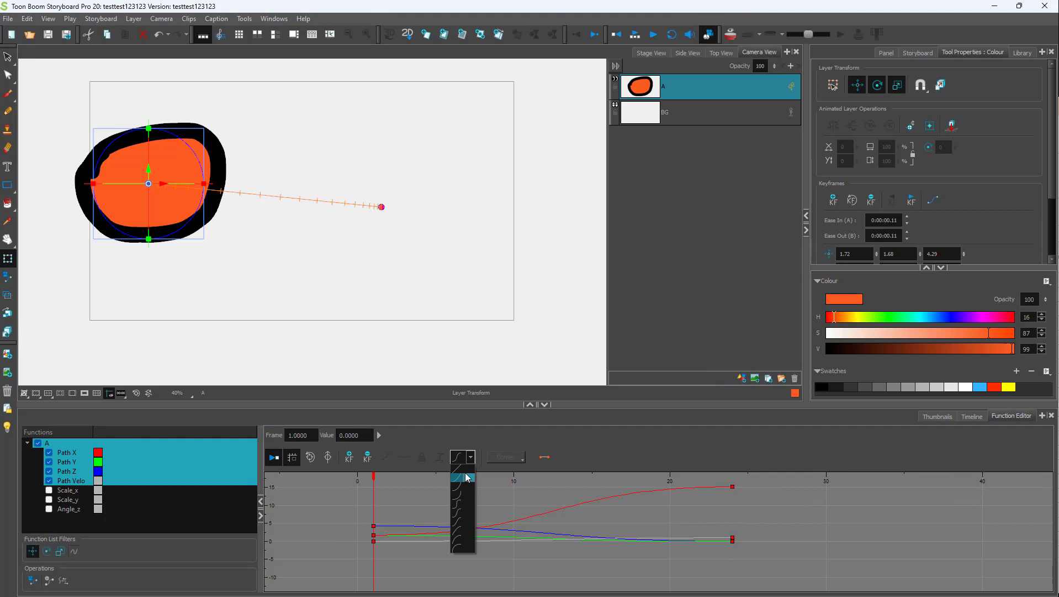
left_click(465, 477)
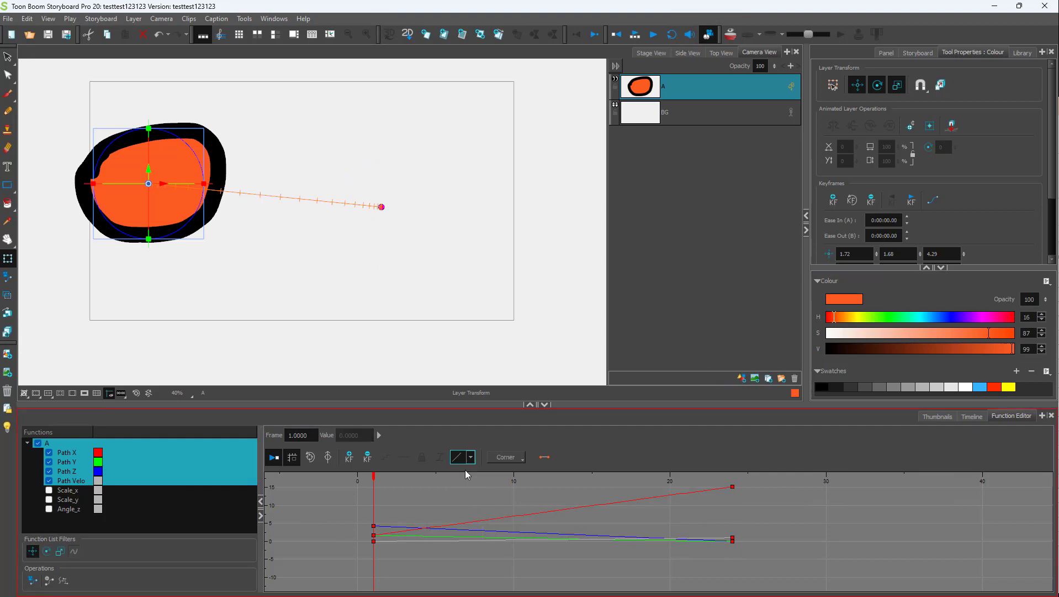
left_click(659, 35)
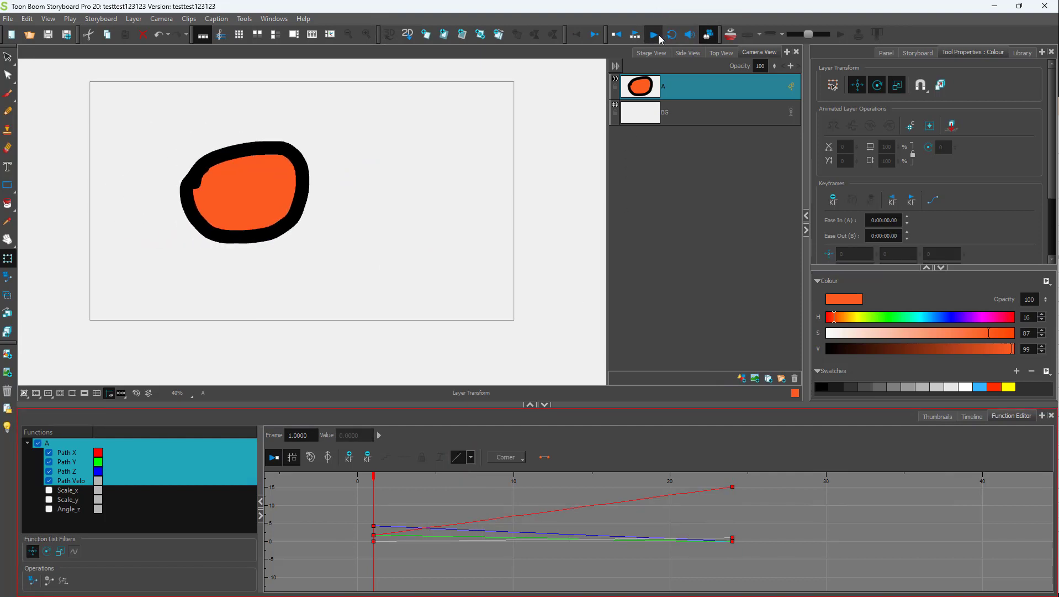
Lower the Path X keyframe at frame 24 to 12.25 in the function graph.
left_click(732, 486)
left_click_drag(719, 487, 704, 497)
left_click(546, 457)
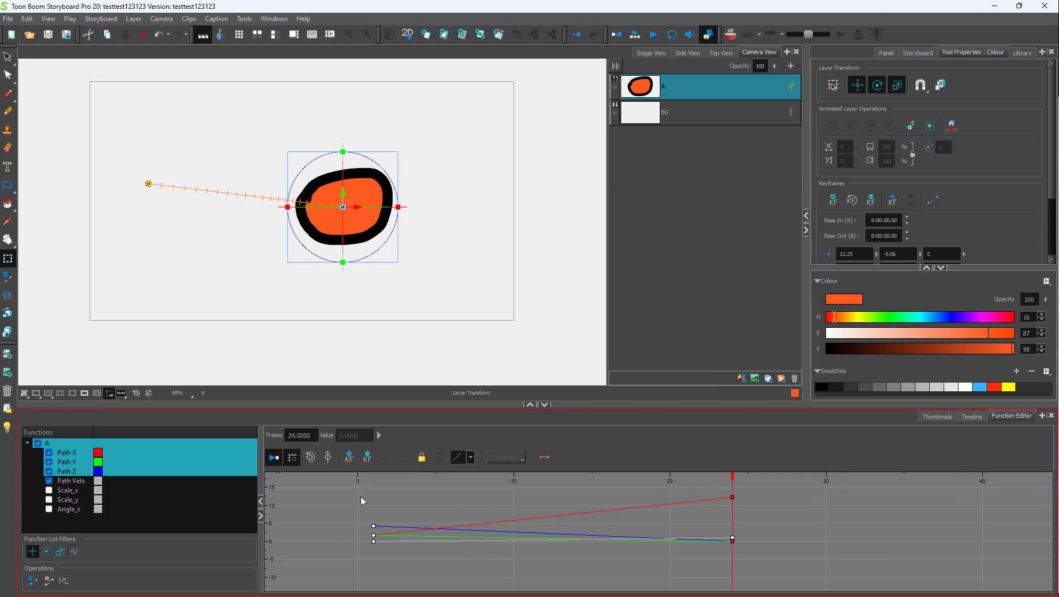
Look through the easing presets for the frame 1 path keyframes and move the playhead to frame 10.
left_click(374, 534)
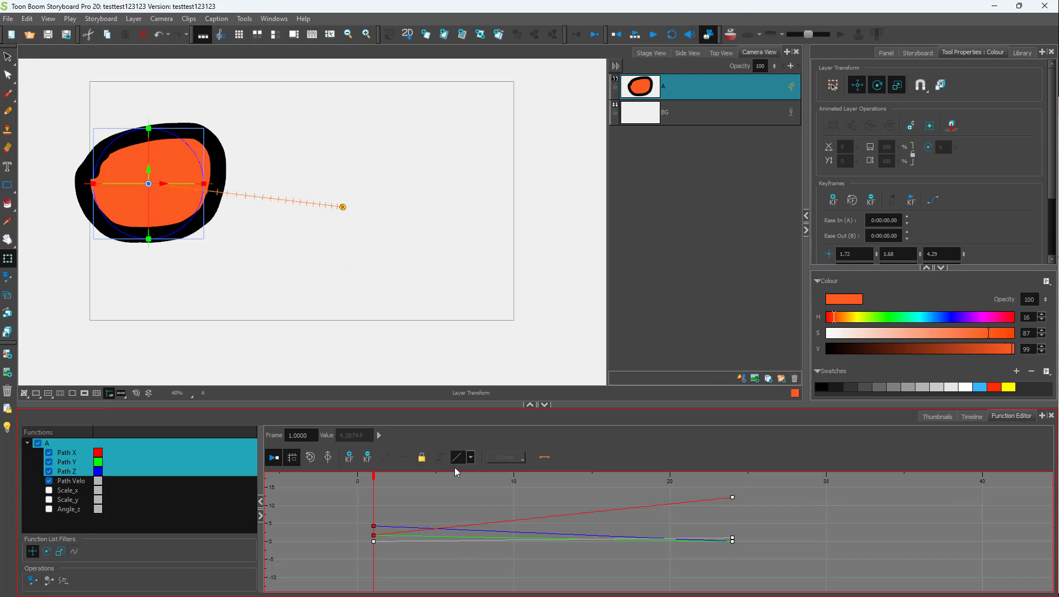
left_click(470, 457)
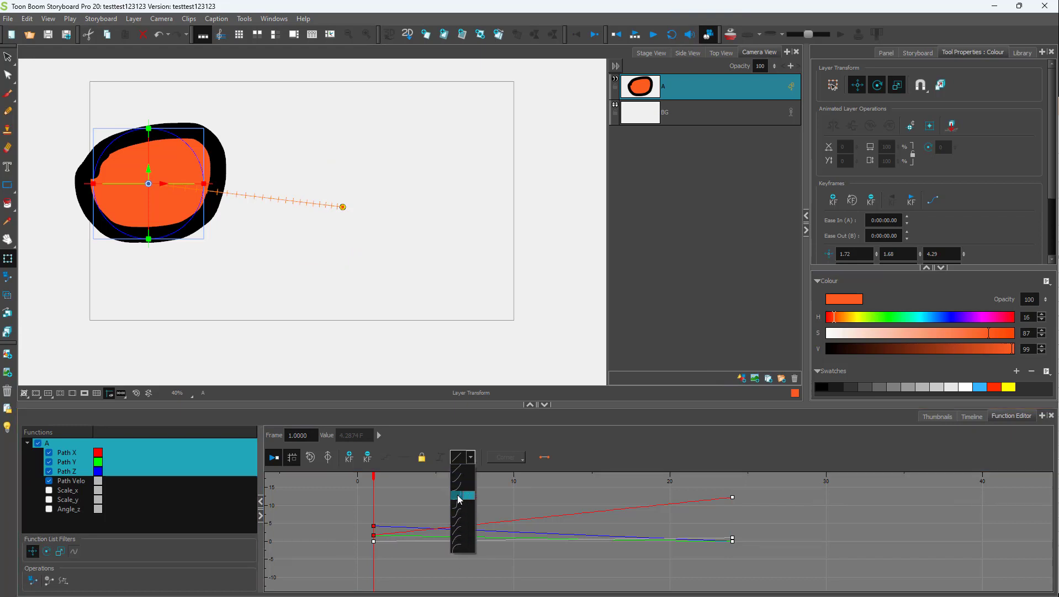
left_click(512, 504)
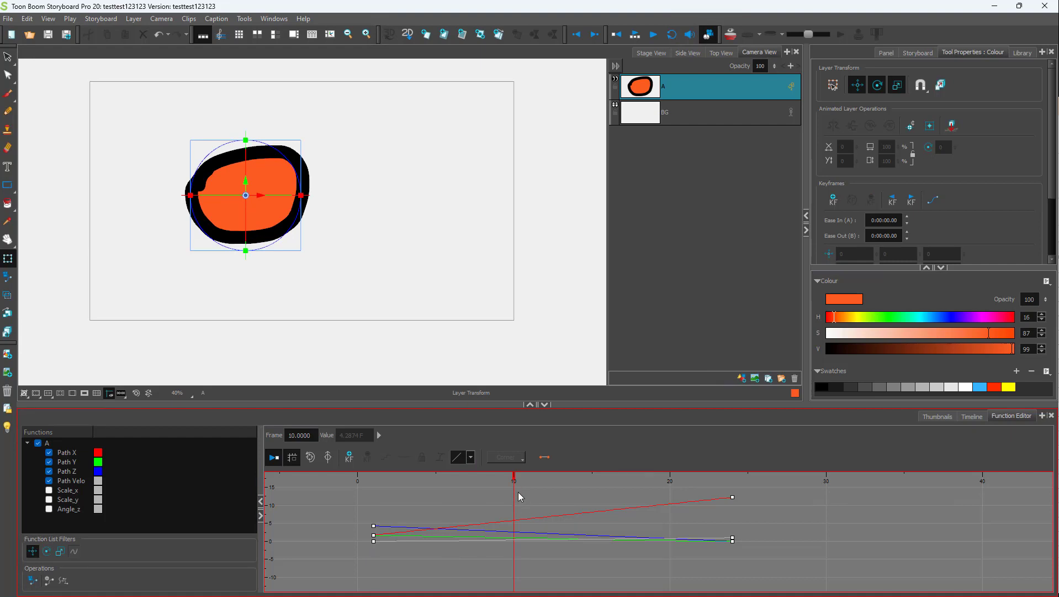